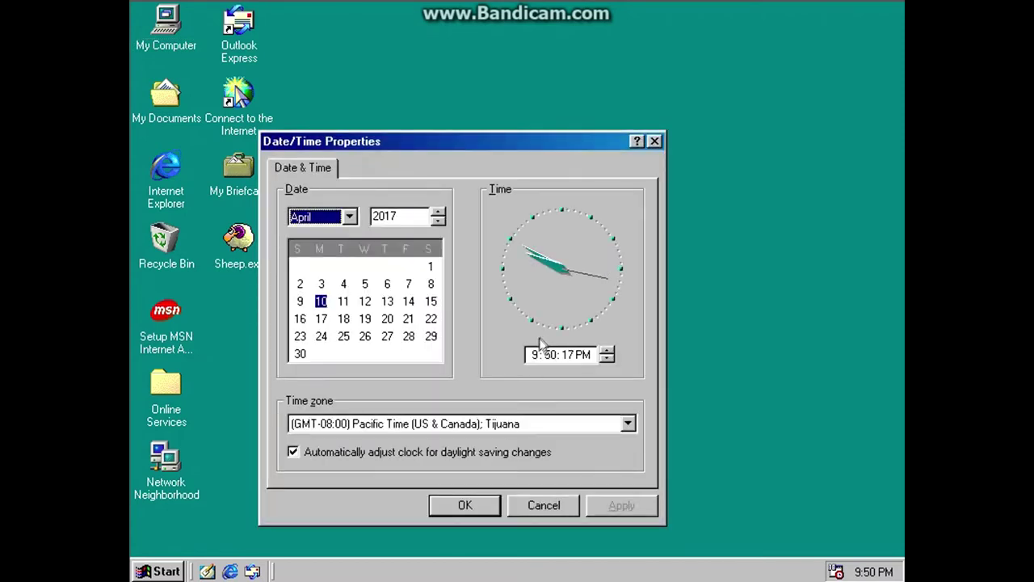
Step: Set the hour of the system clock to 2 PM and apply the change
left_click(534, 354)
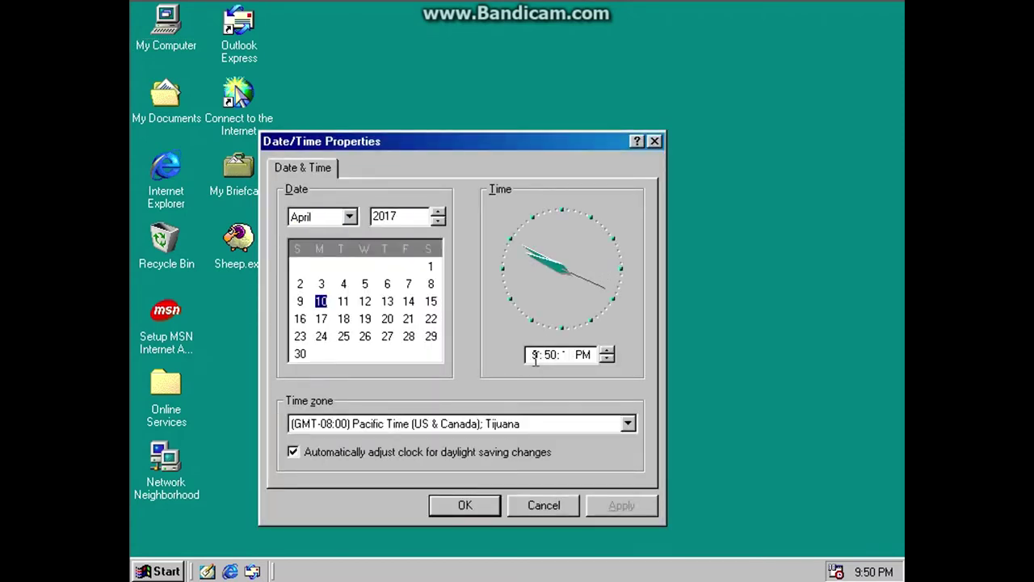
type("2")
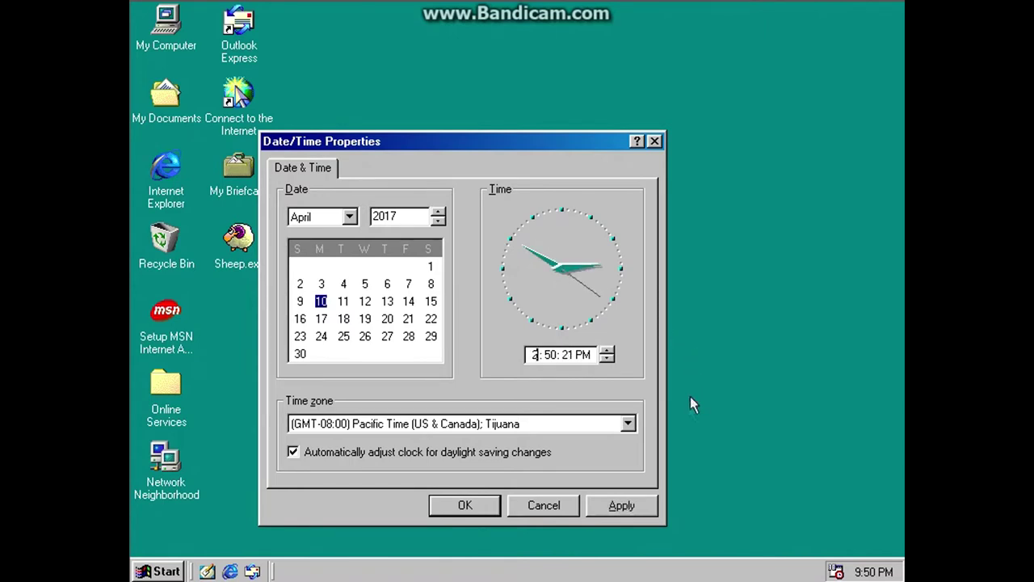
left_click(646, 497)
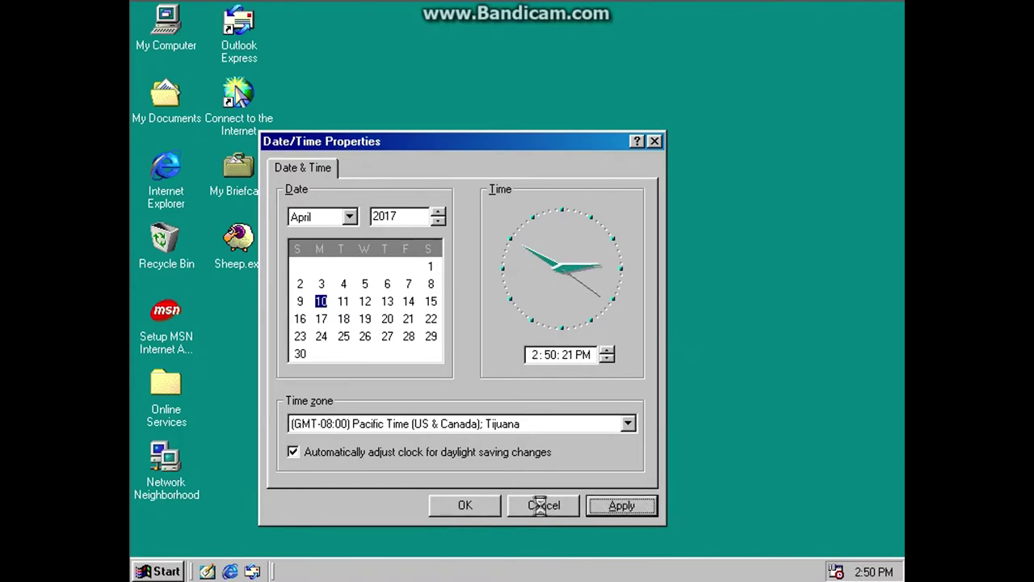
left_click(489, 505)
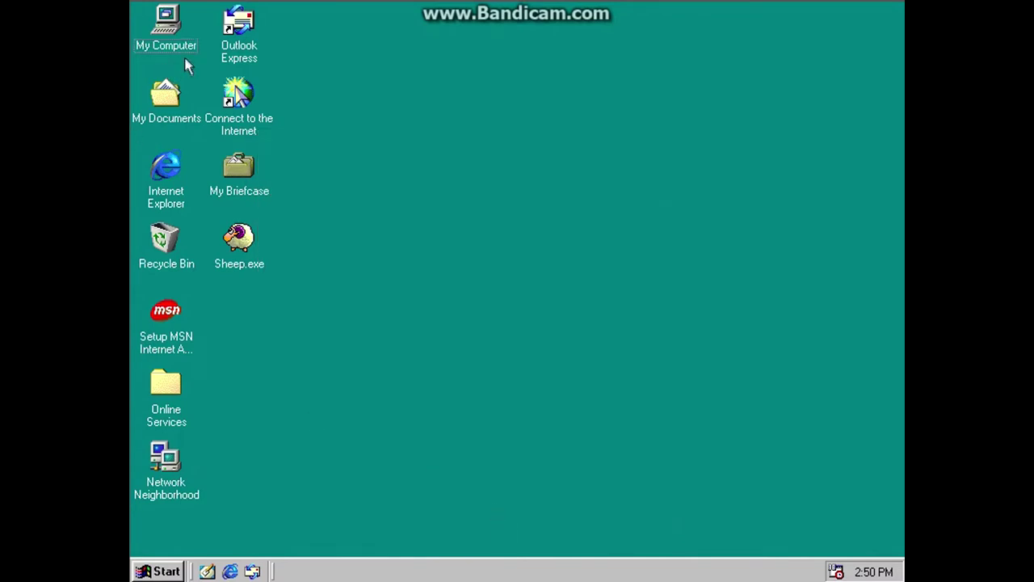
Step: Open Internet Explorer and go to youtube.com in place of the blank page address
double_click(165, 186)
double_click(166, 186)
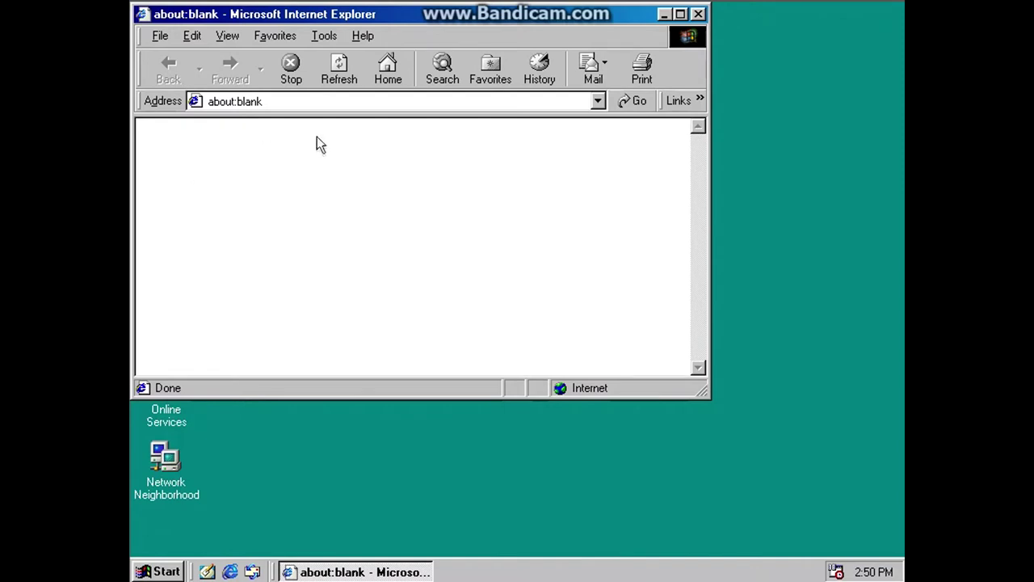
left_click(344, 103)
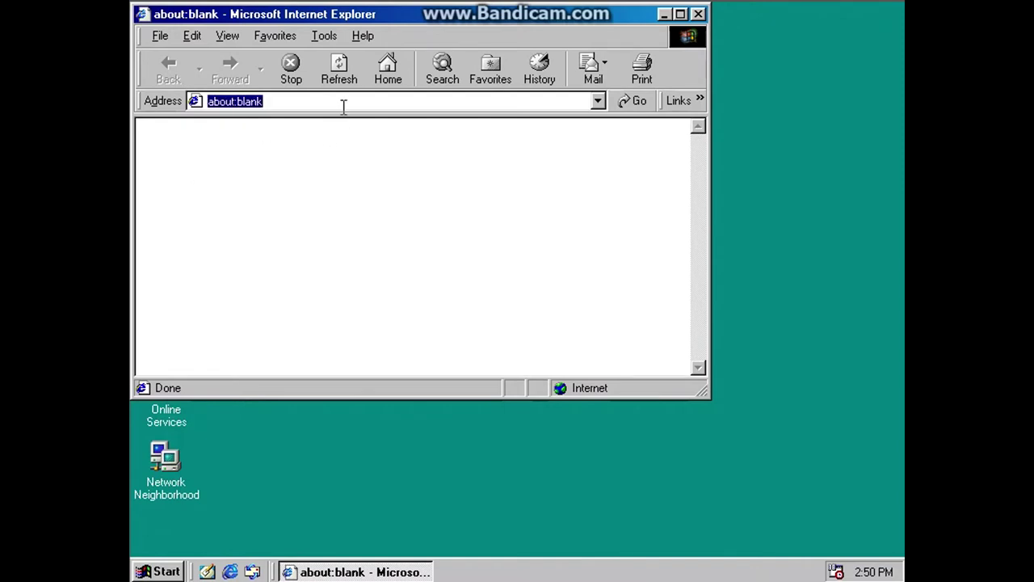
key("BackSpace")
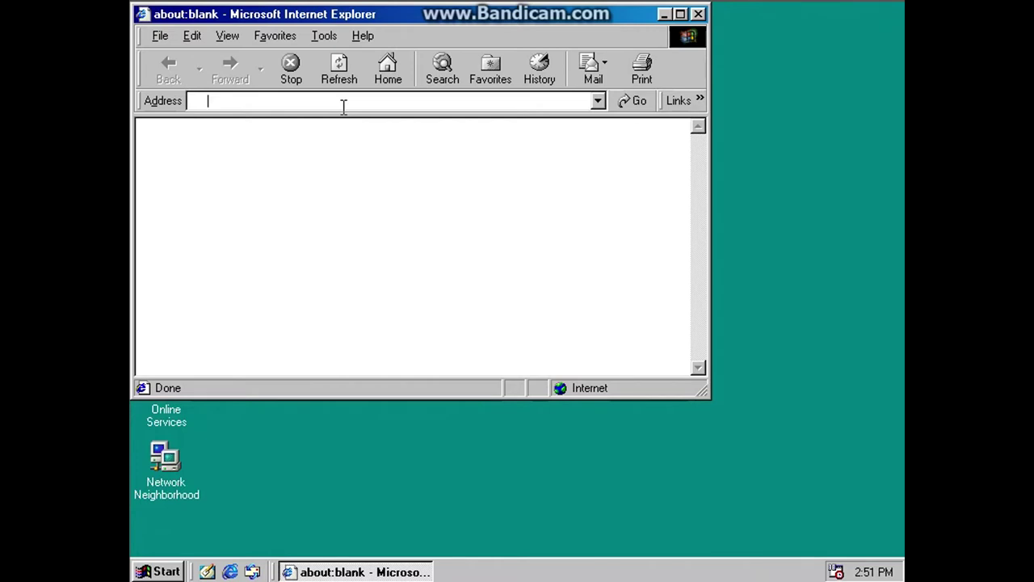
type("tube.")
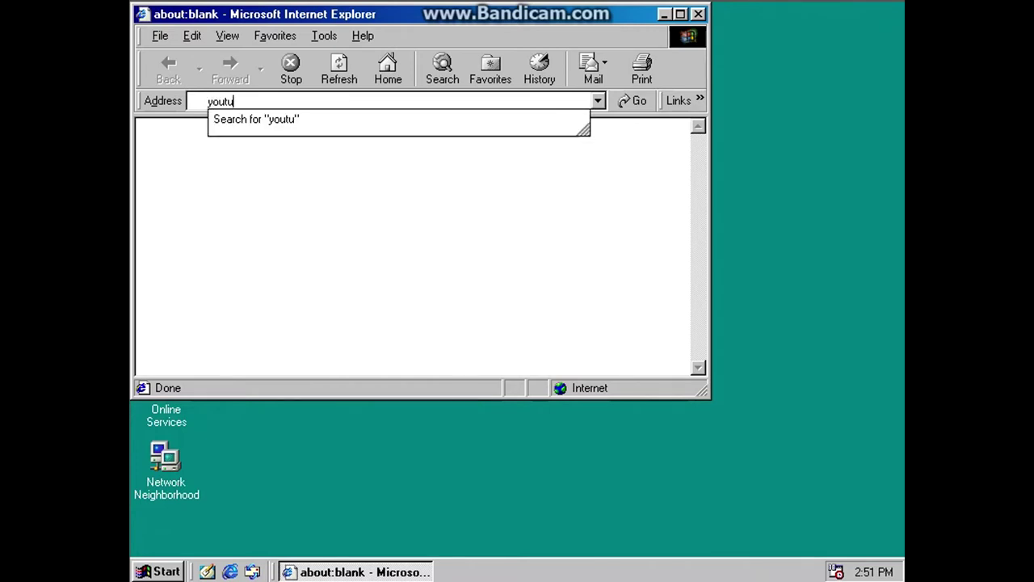
type("com")
key("Return")
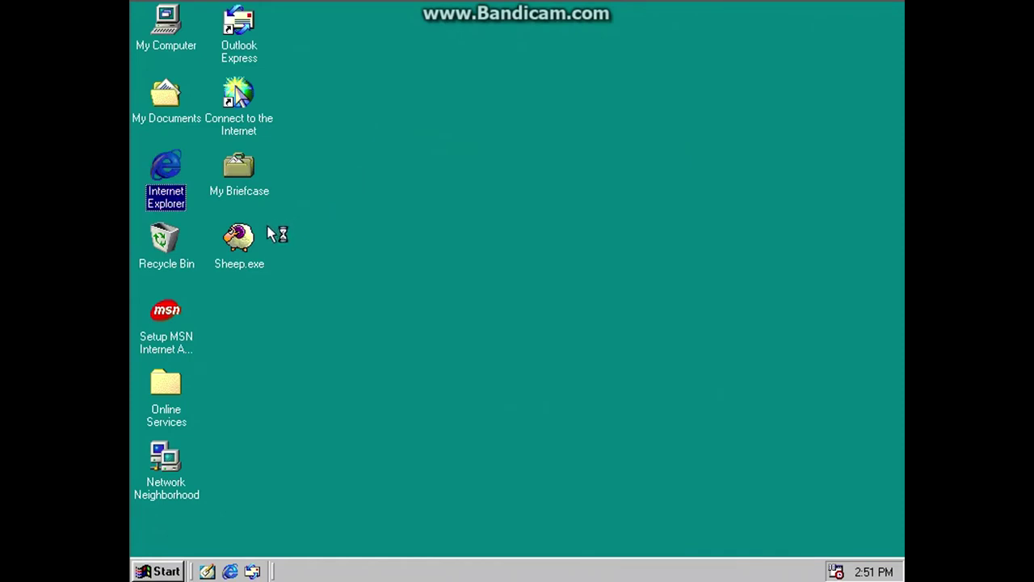
Step: Run Sheep.exe from the desktop and play with the sheep
double_click(242, 238)
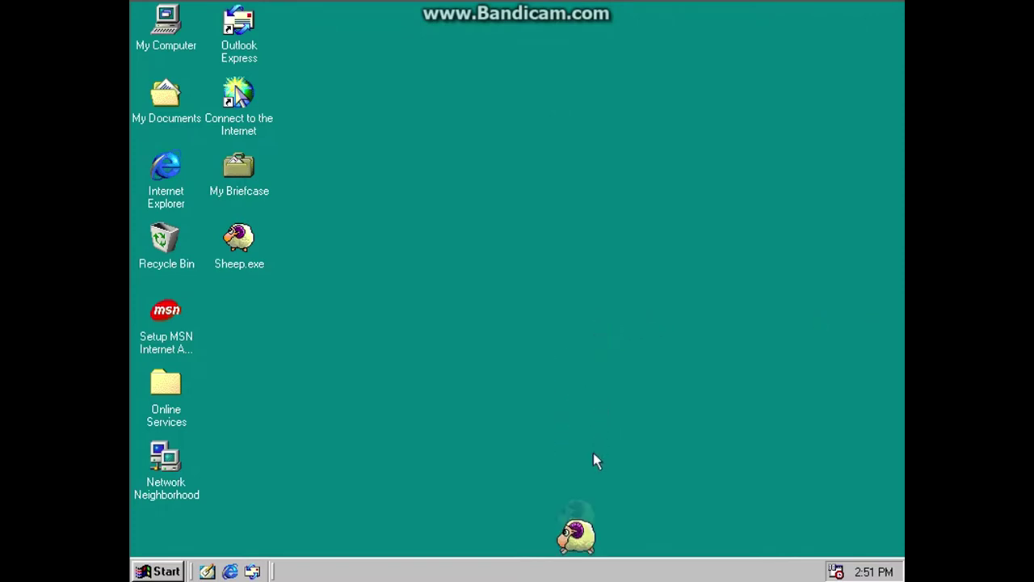
left_click_drag(590, 461, 589, 462)
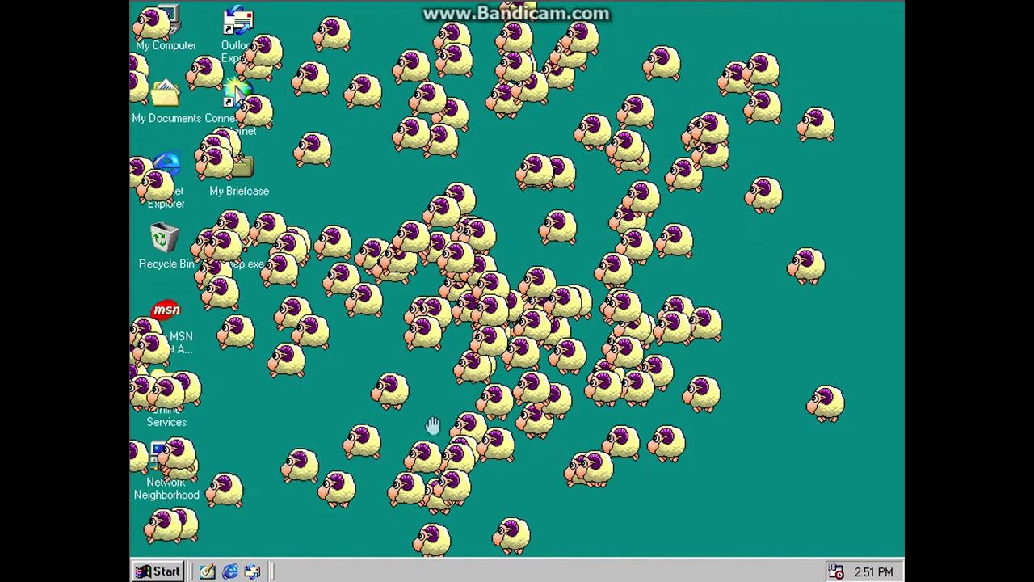
left_click(614, 174)
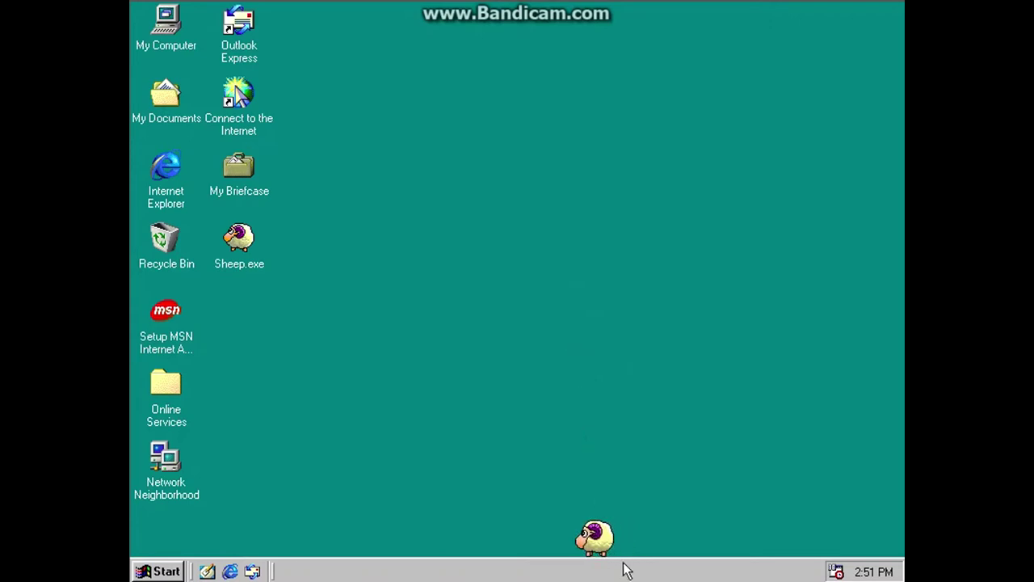
left_click(136, 570)
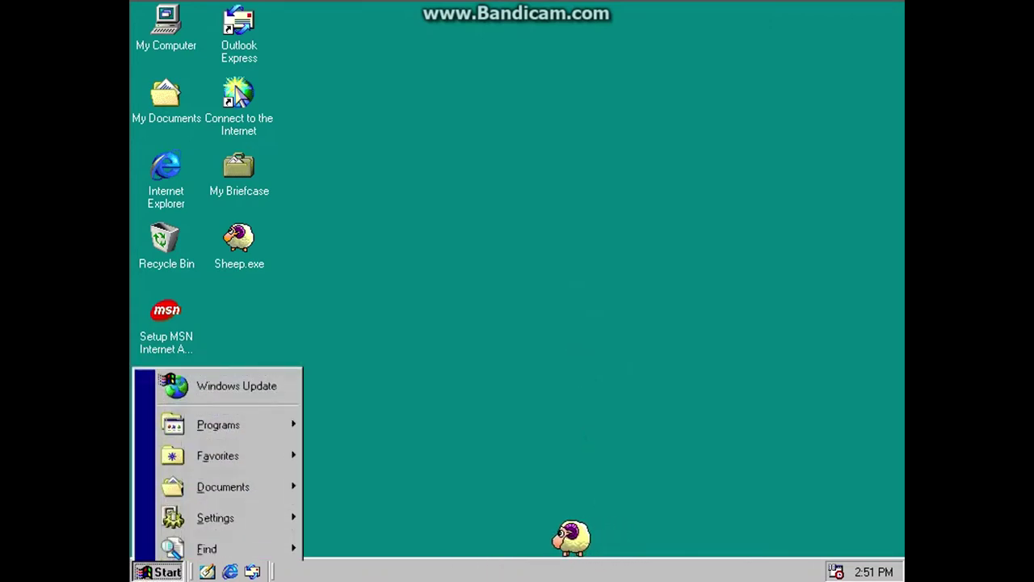
left_click(137, 570)
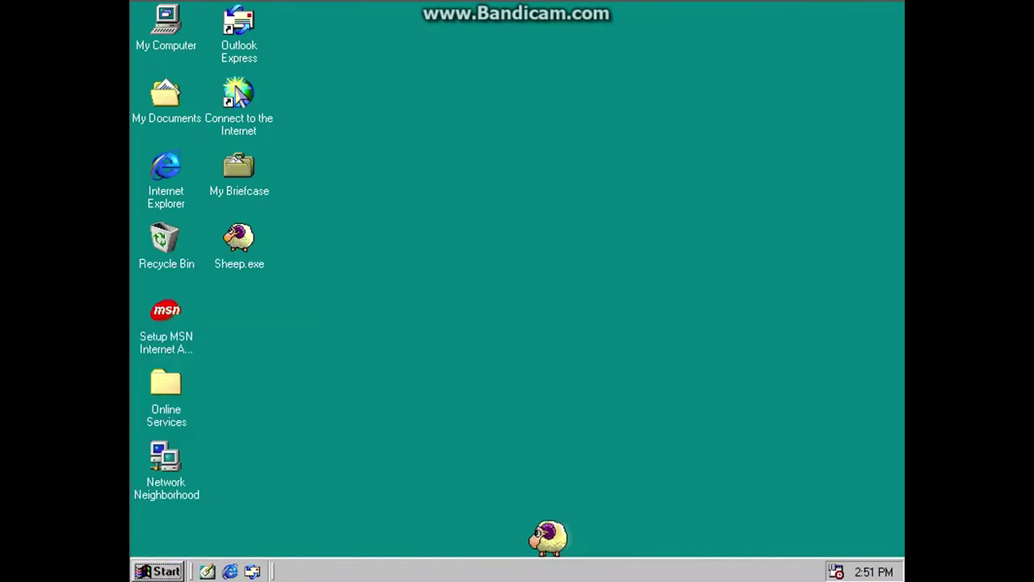
left_click(139, 571)
left_click(149, 567)
left_click(149, 567)
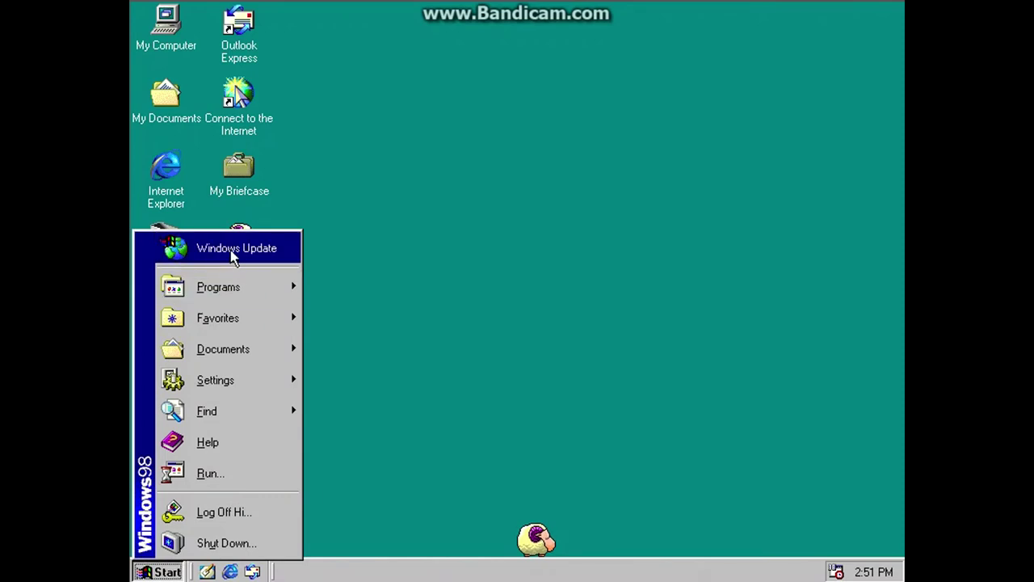
left_click(183, 572)
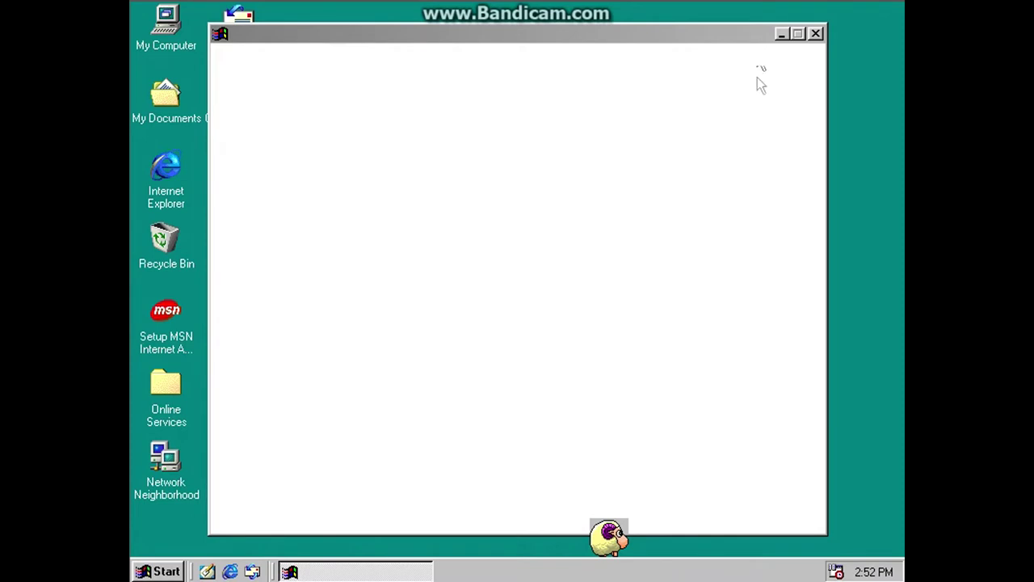
Step: Close the blank window and try to pick up a sheep on the desktop
left_click(816, 35)
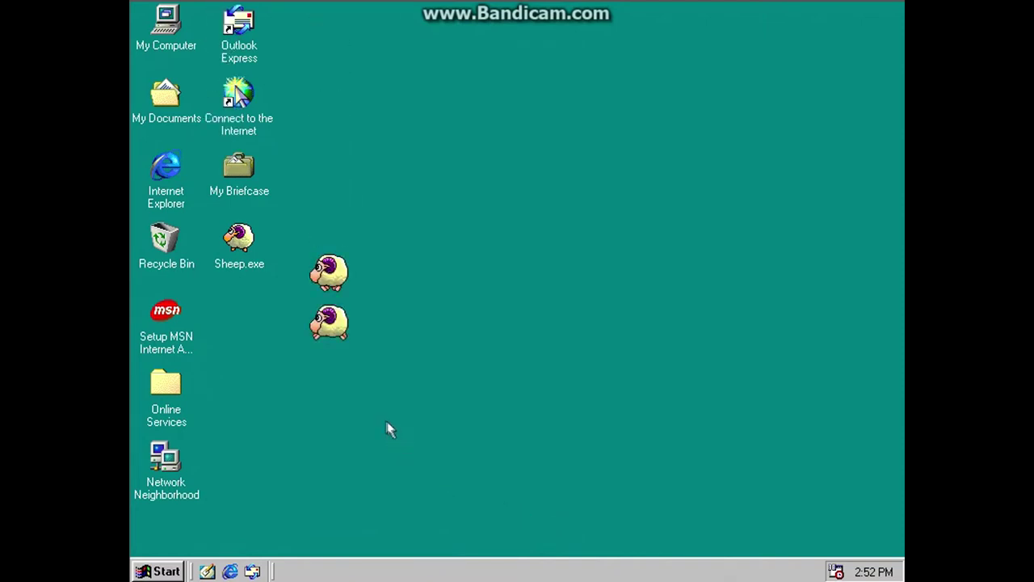
left_click_drag(318, 403, 330, 418)
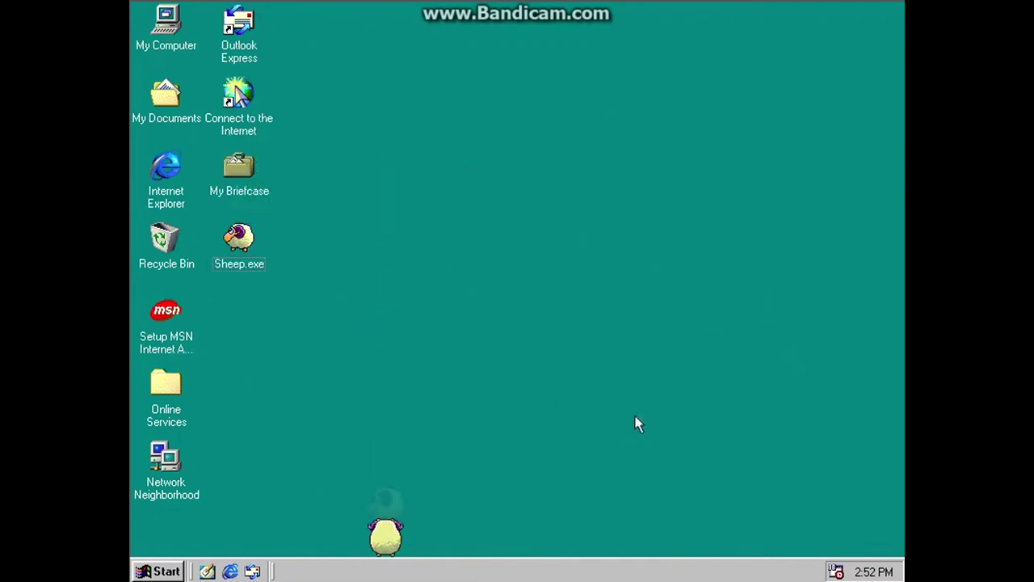
Step: View the contents of the My Documents folder and close it
double_click(172, 103)
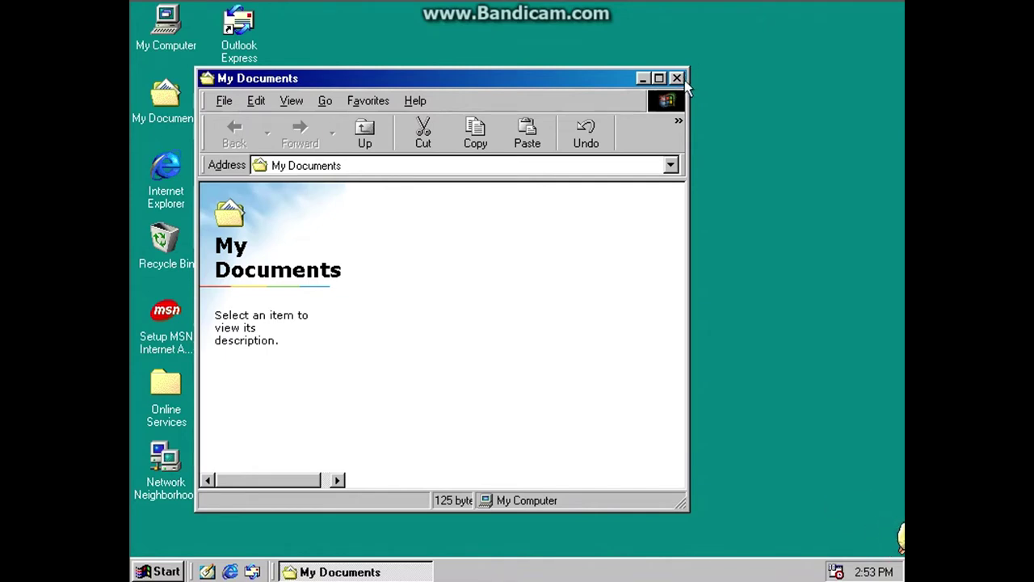
left_click(678, 78)
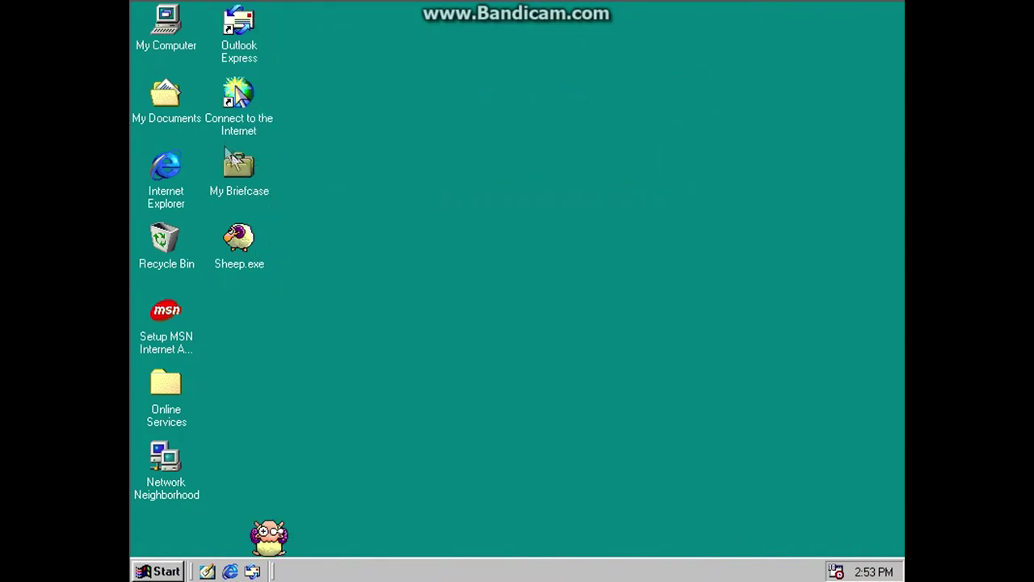
Step: Open the screen saver settings of the display properties from the Control Panel in My Computer
left_click(166, 23)
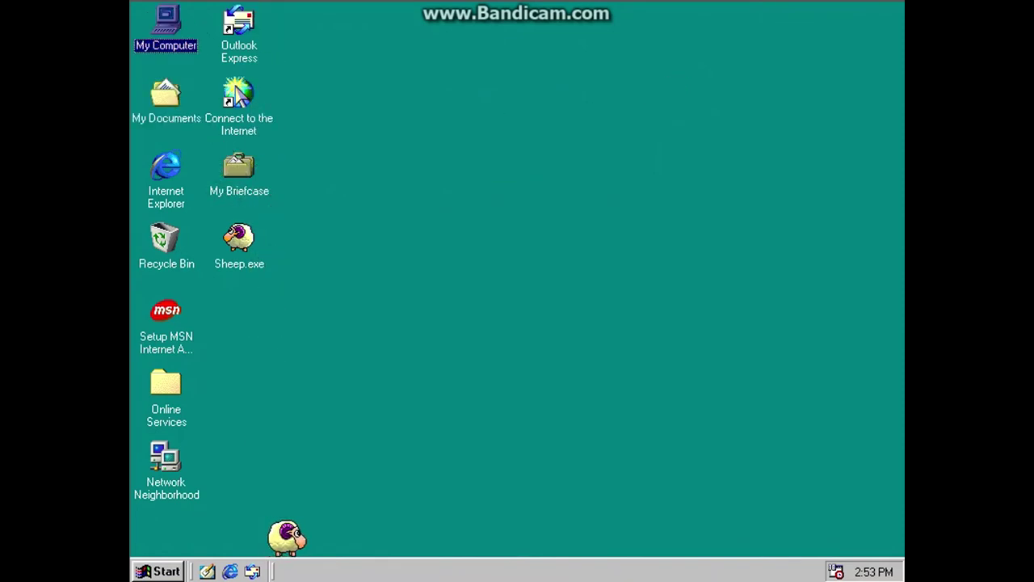
double_click(168, 23)
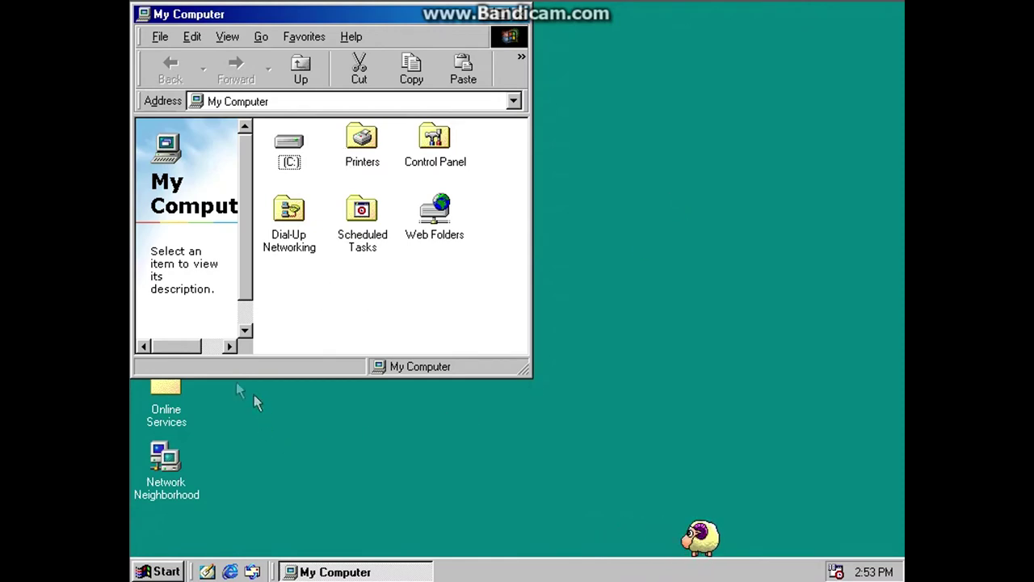
left_click_drag(205, 348, 145, 353)
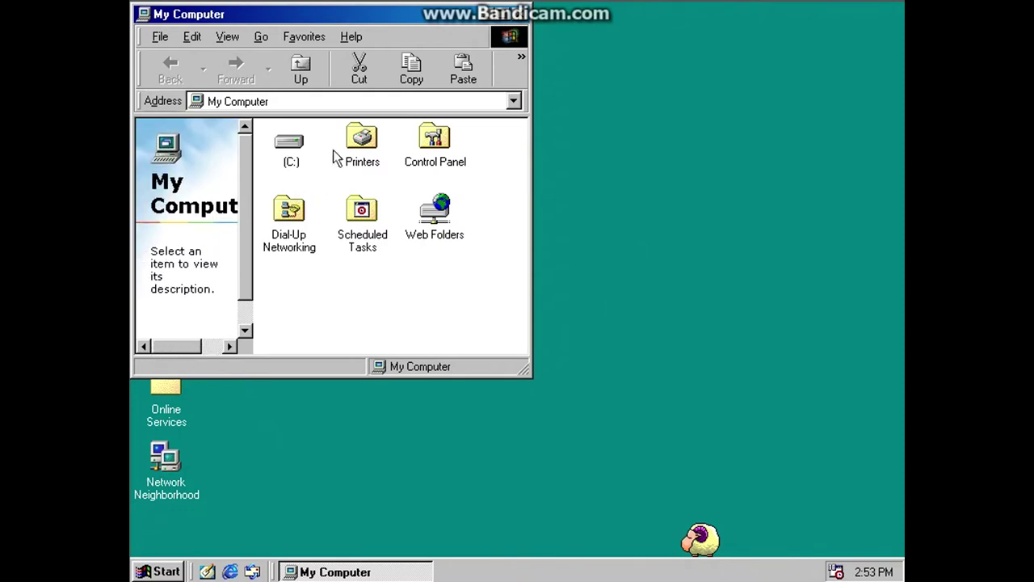
double_click(431, 144)
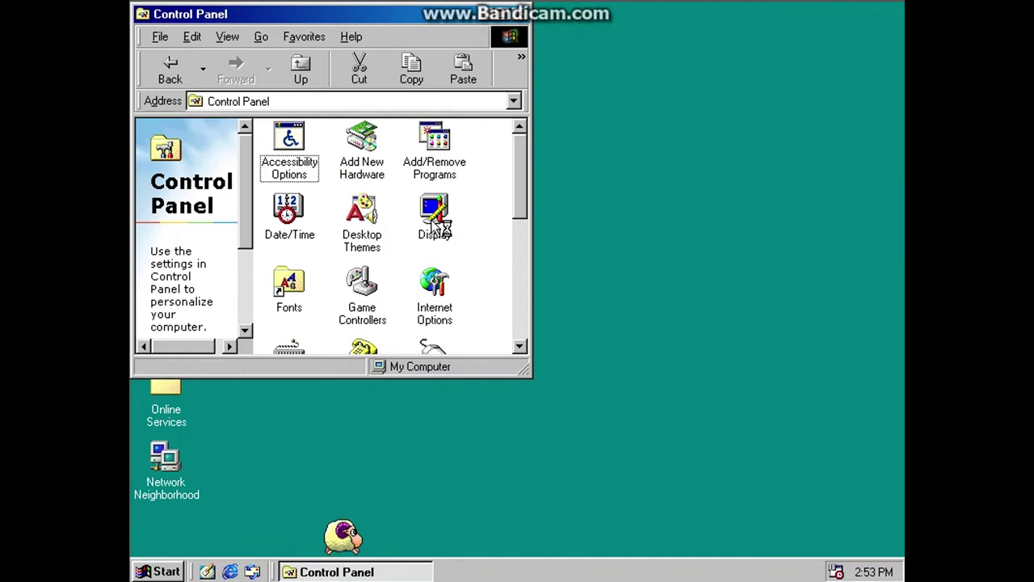
double_click(434, 226)
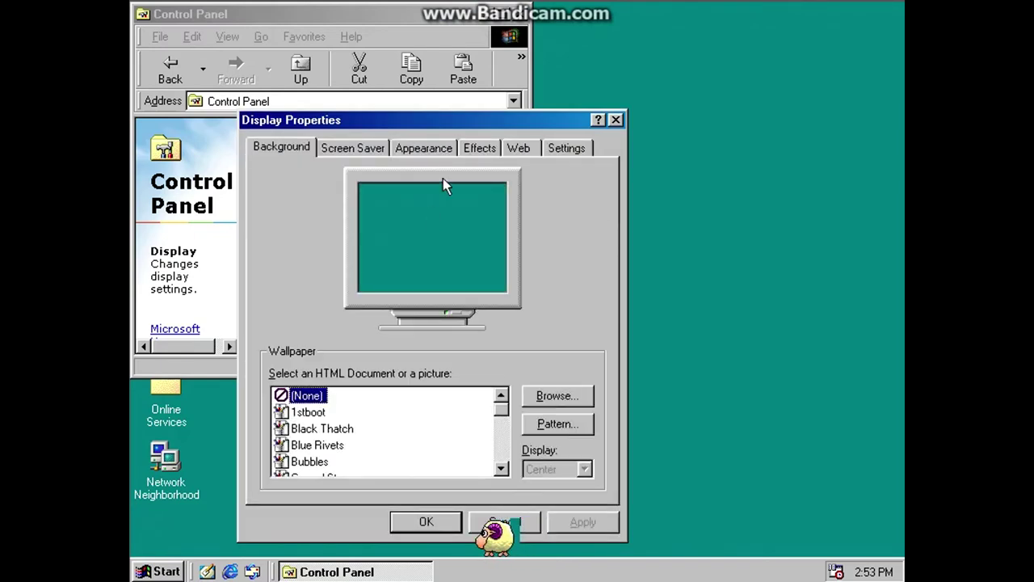
left_click(387, 154)
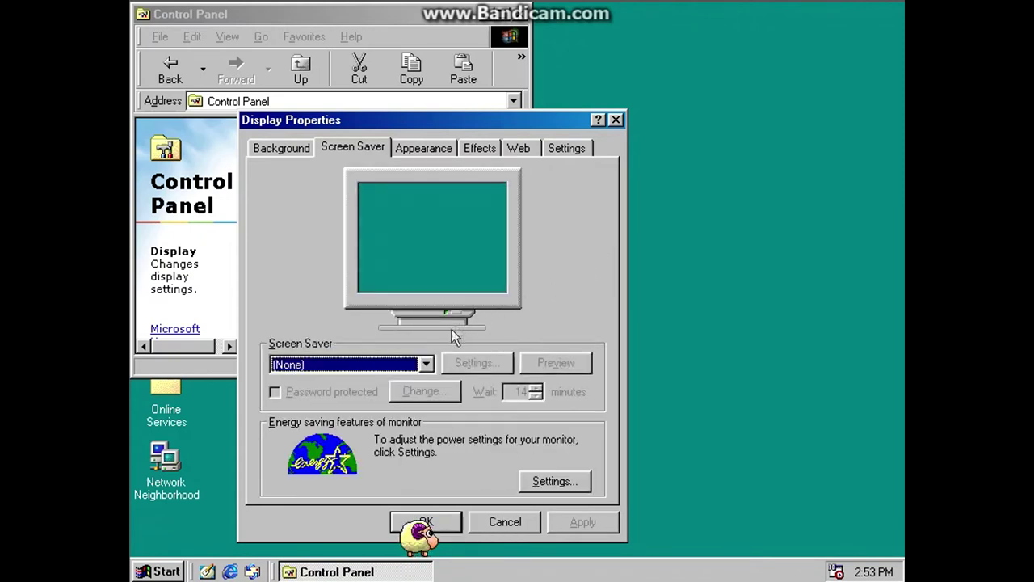
Step: Select the 3D Text screen saver
left_click(426, 364)
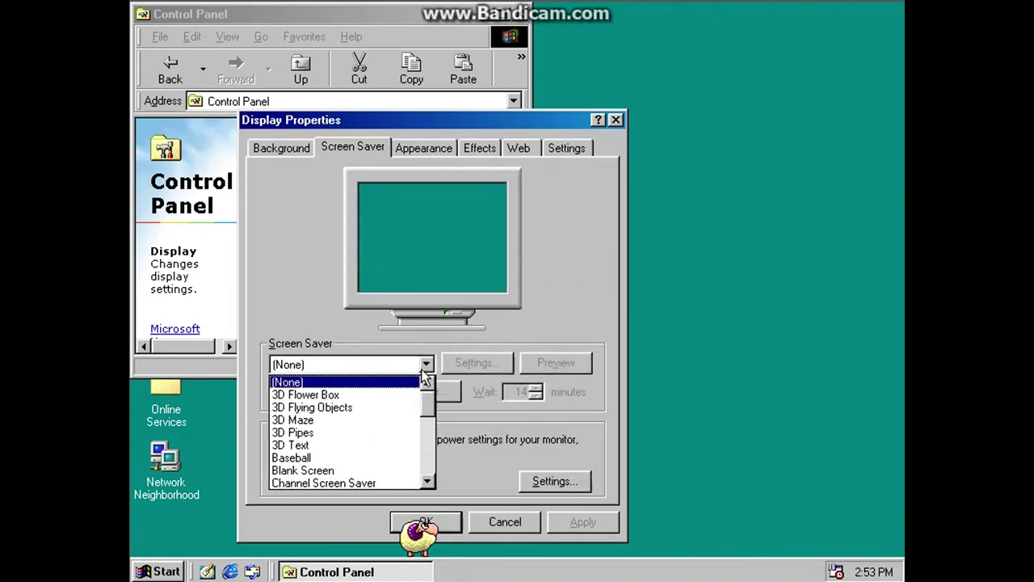
left_click(366, 447)
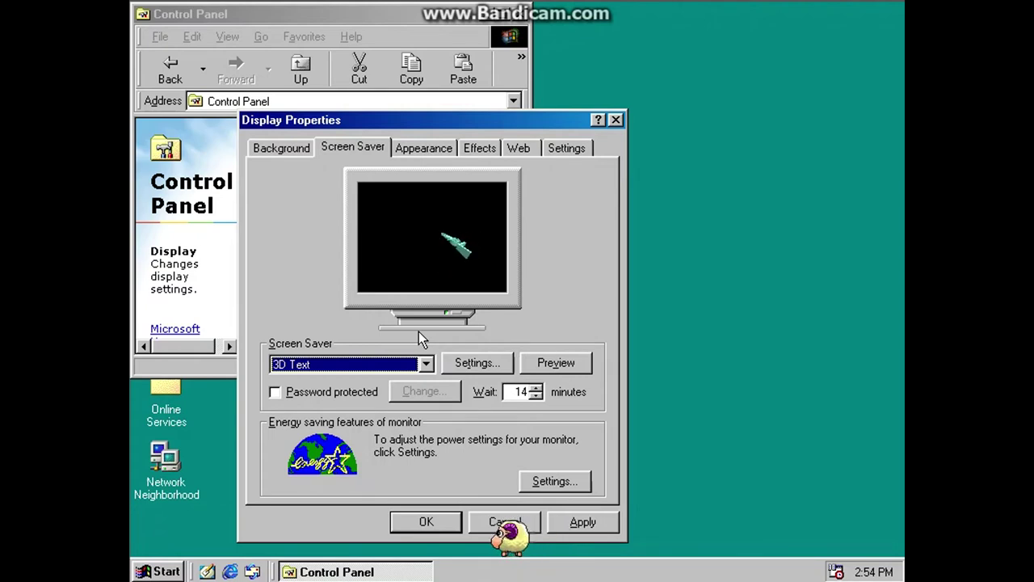
Step: Select the Inside your Computer screen saver, set the wait to 1 minute and preview it full screen
left_click(416, 364)
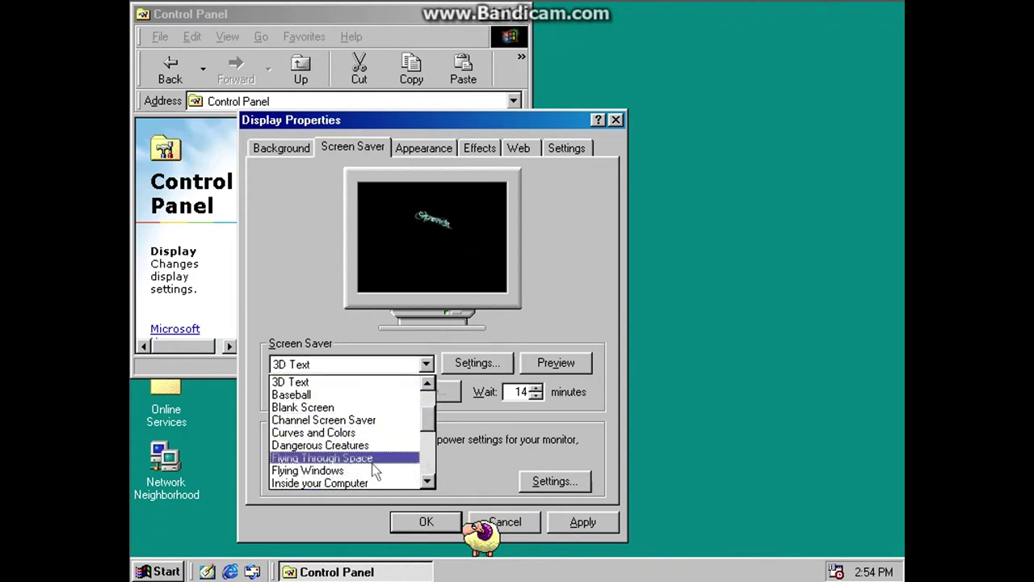
left_click(364, 483)
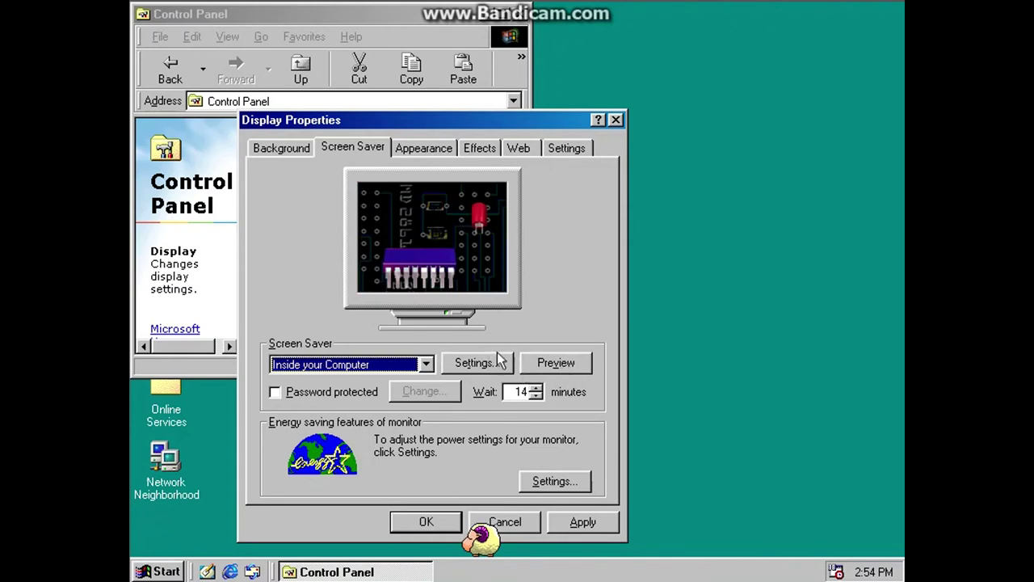
left_click(536, 396)
left_click(536, 395)
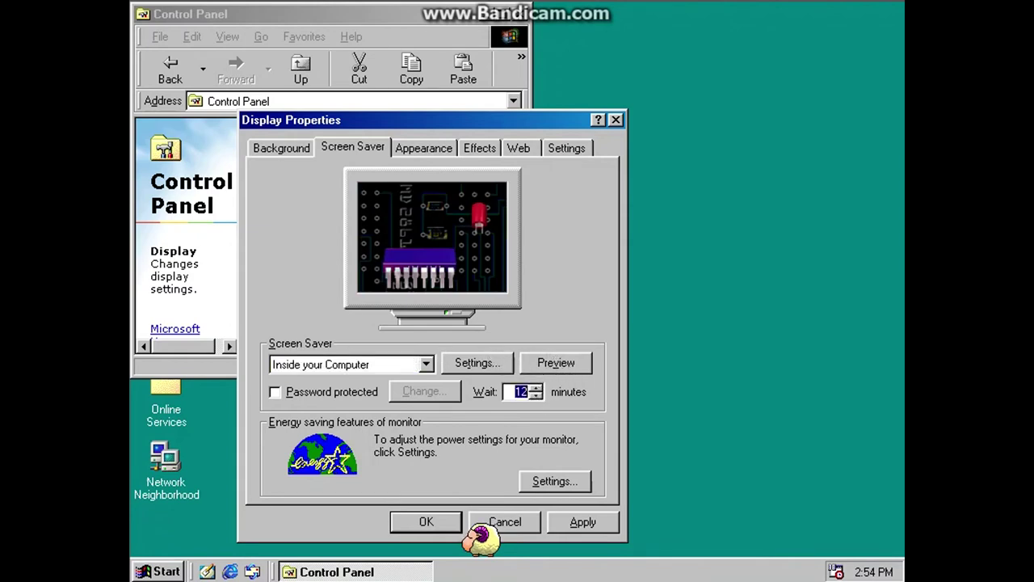
left_click(541, 358)
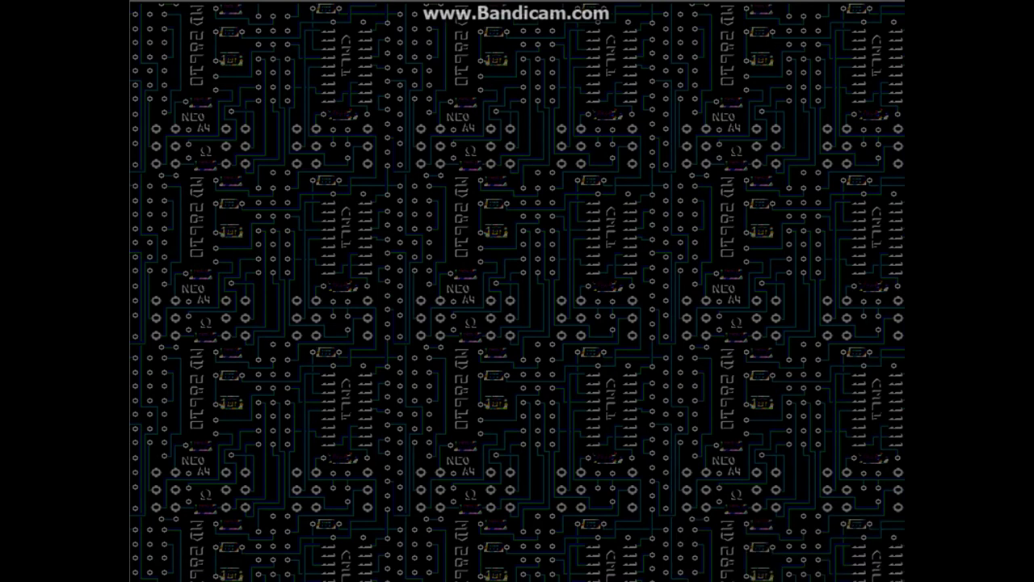
mouse_move(643, 235)
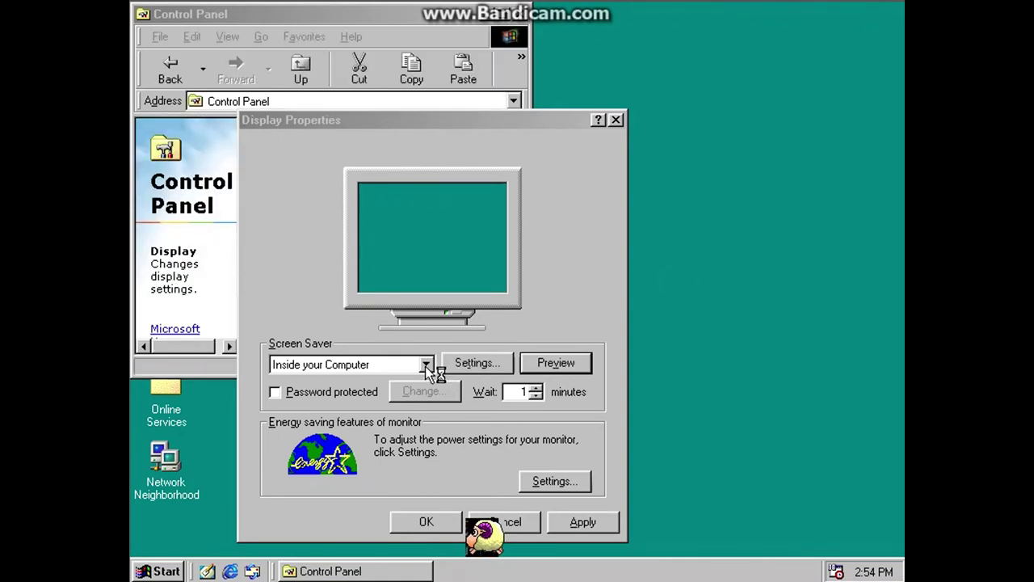
Step: Change the screen saver to Mystify Your Mind
left_click(425, 365)
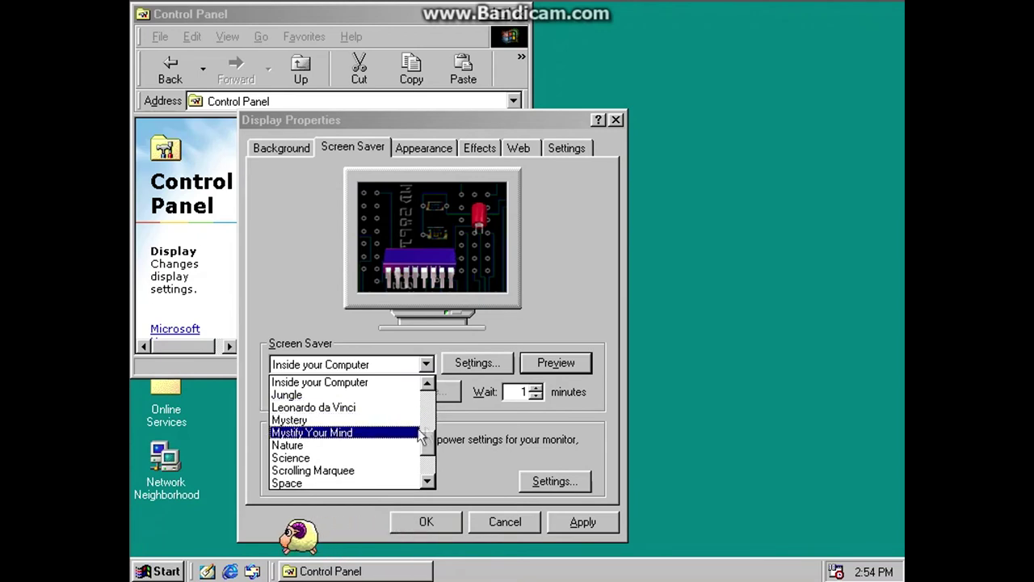
left_click(397, 434)
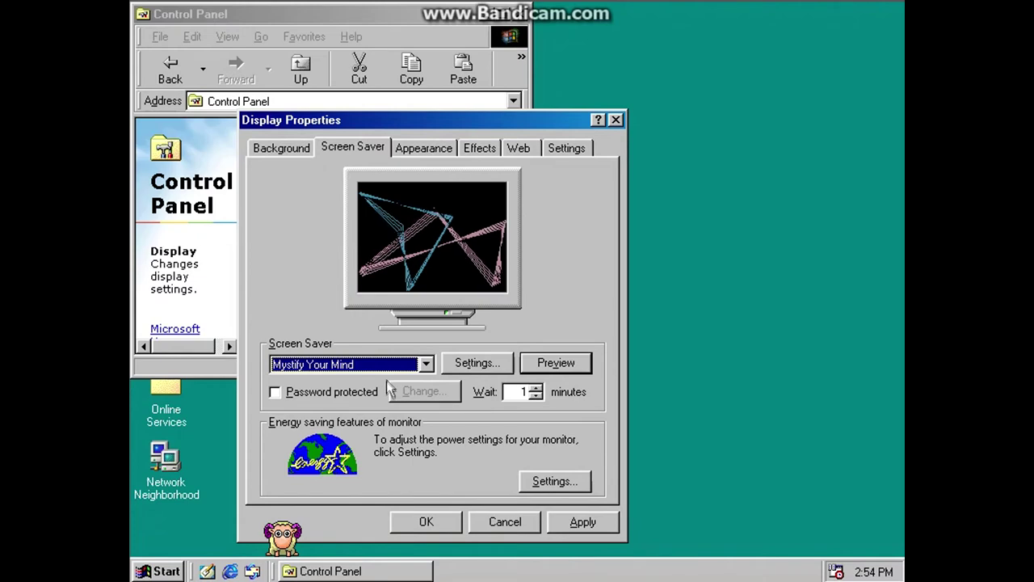
Step: Select the Windows 98 screen saver, preview it full screen, and change the selection to Underwater
left_click(424, 366)
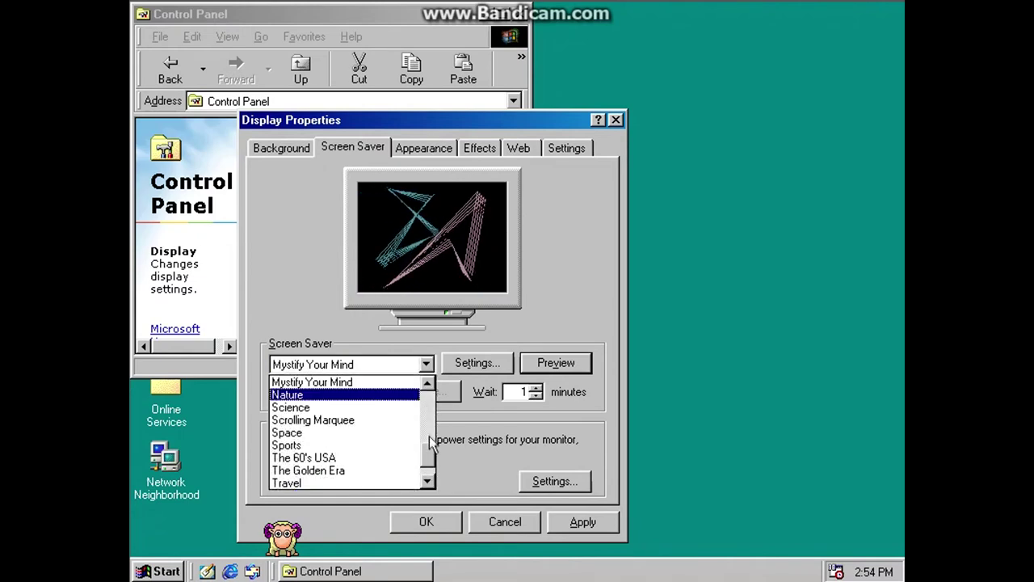
left_click(431, 458)
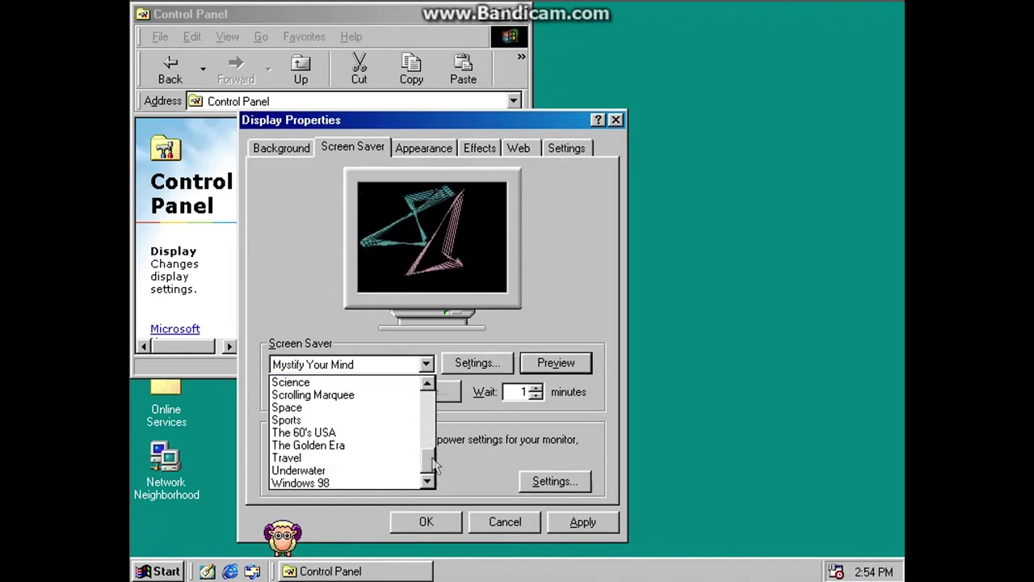
left_click(377, 483)
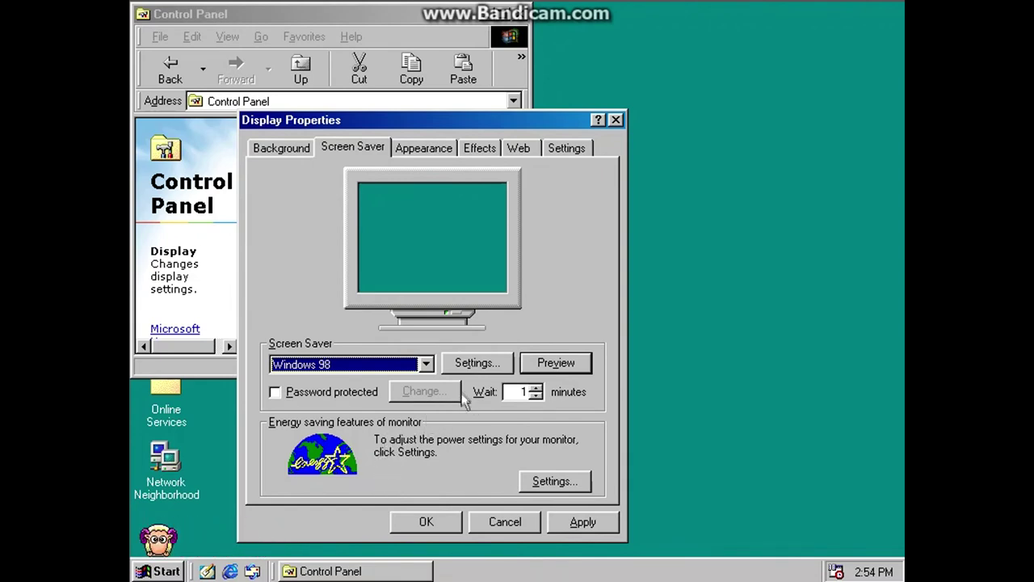
left_click(550, 365)
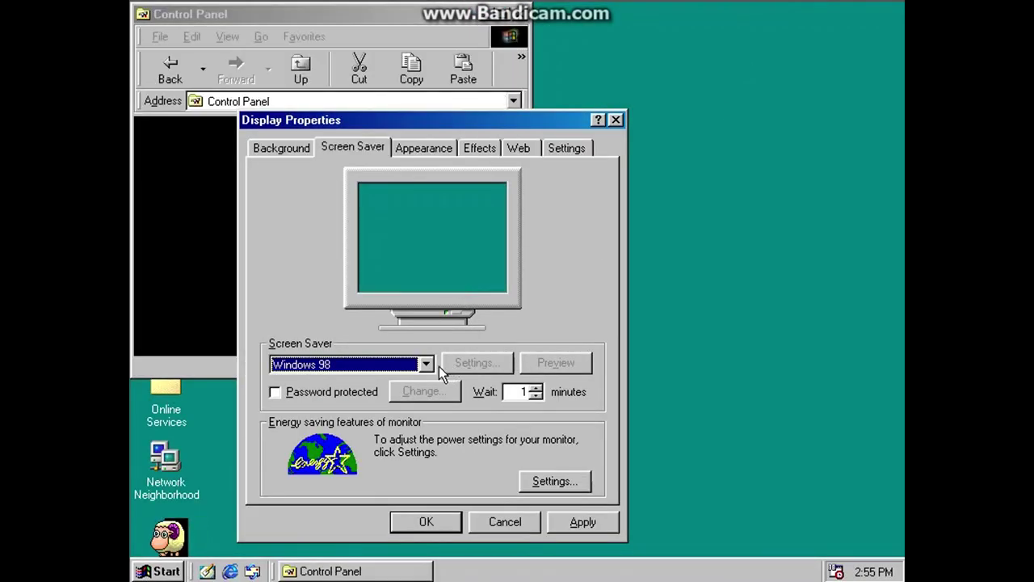
left_click(426, 365)
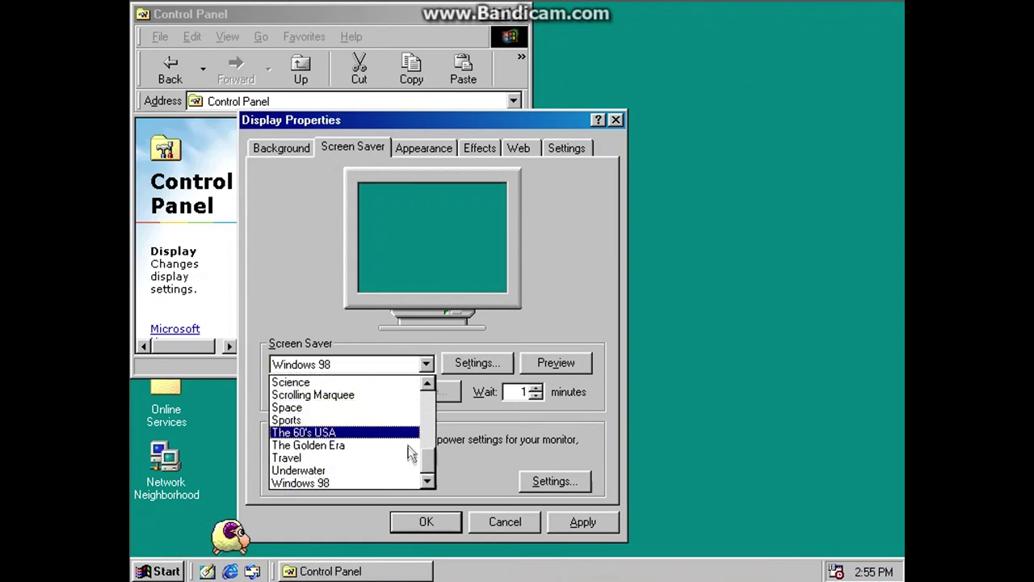
left_click(380, 472)
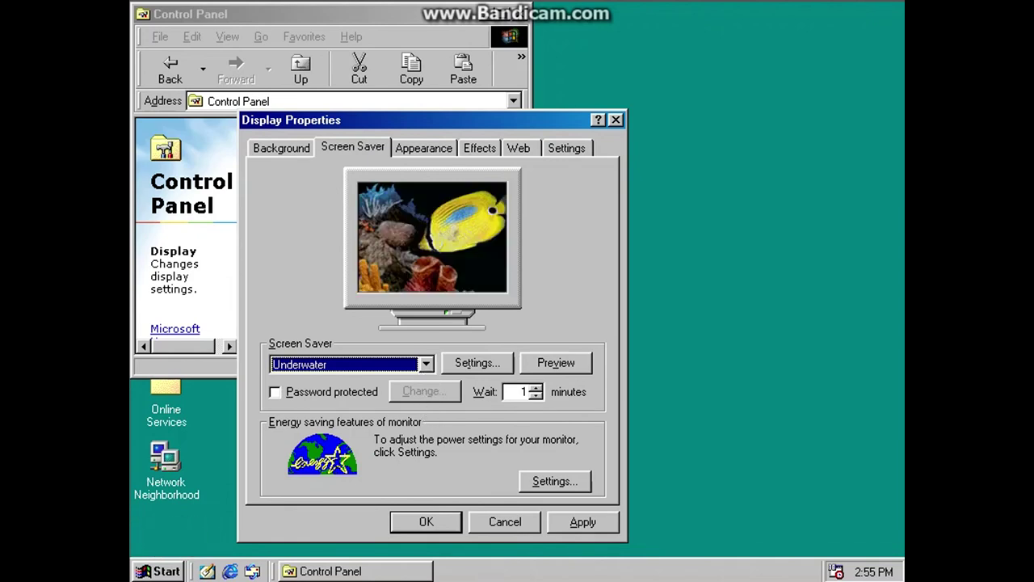
Step: Set the screen saver to 3D Flower Box, apply it and close the display properties
left_click(426, 364)
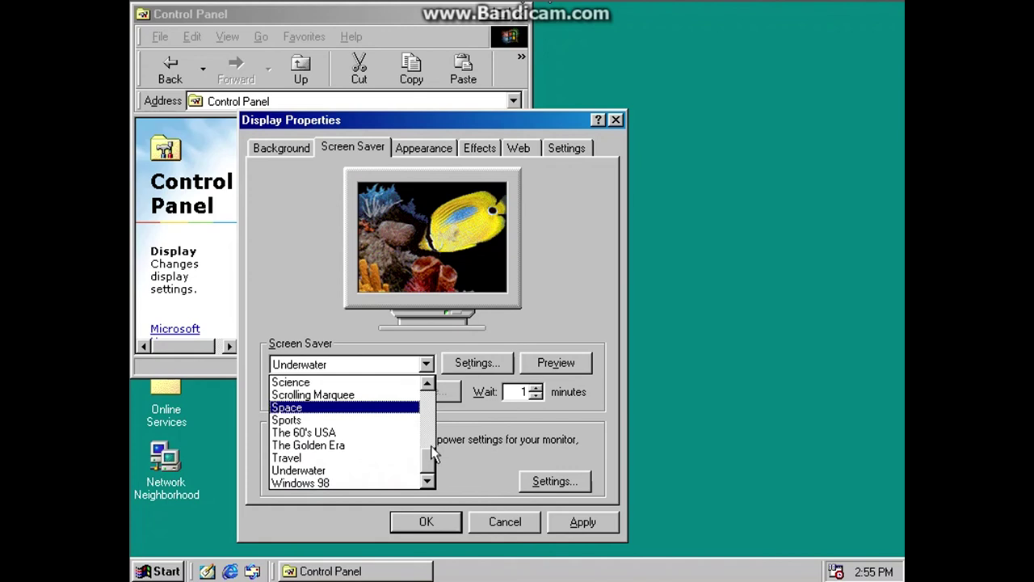
left_click_drag(432, 454, 440, 380)
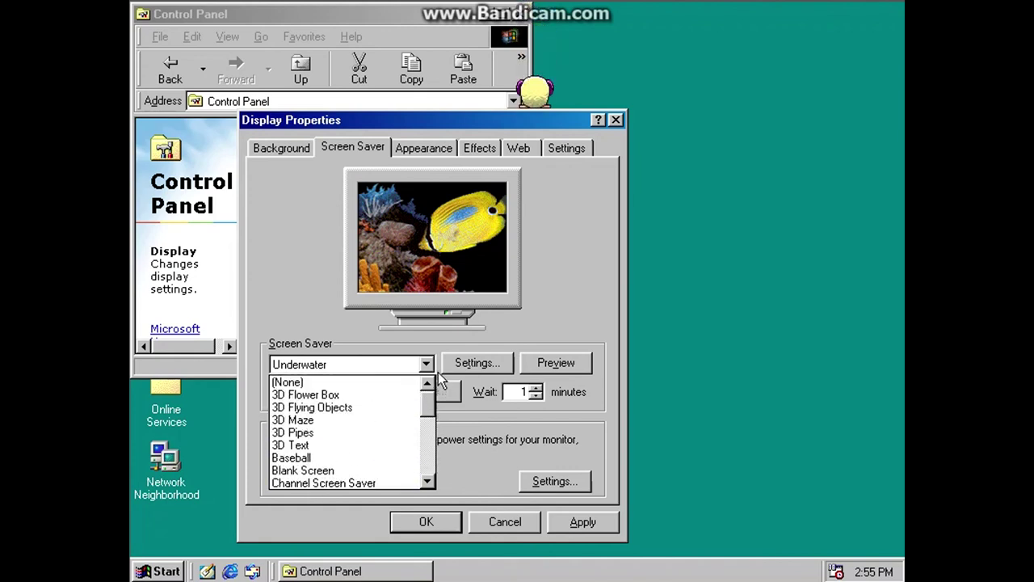
left_click(378, 396)
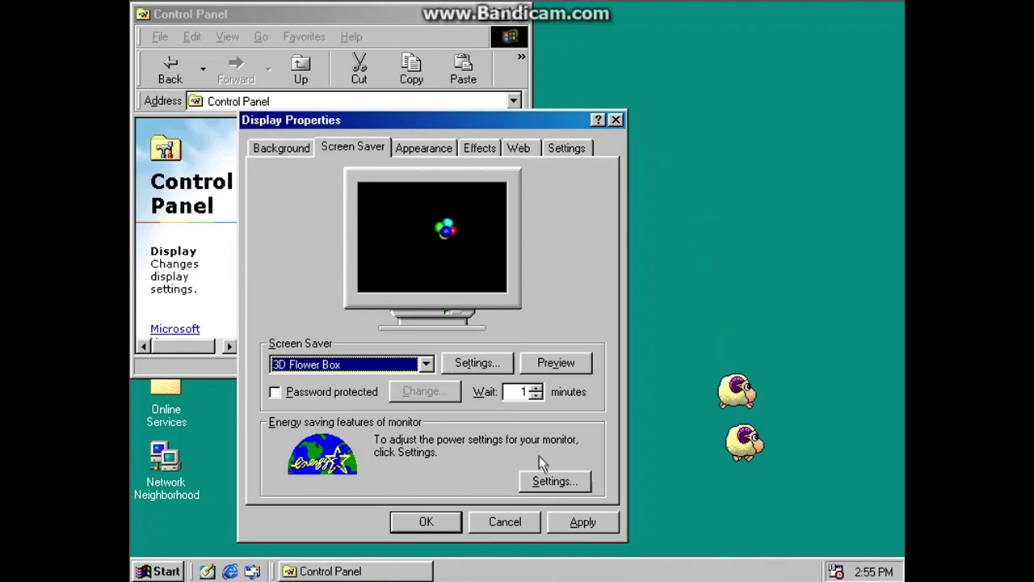
left_click(565, 522)
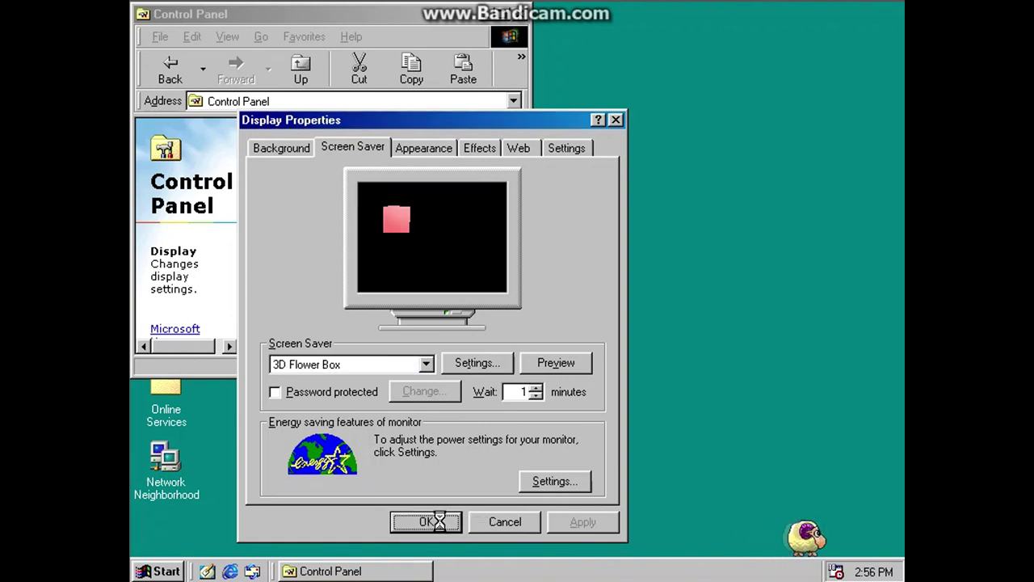
left_click(426, 521)
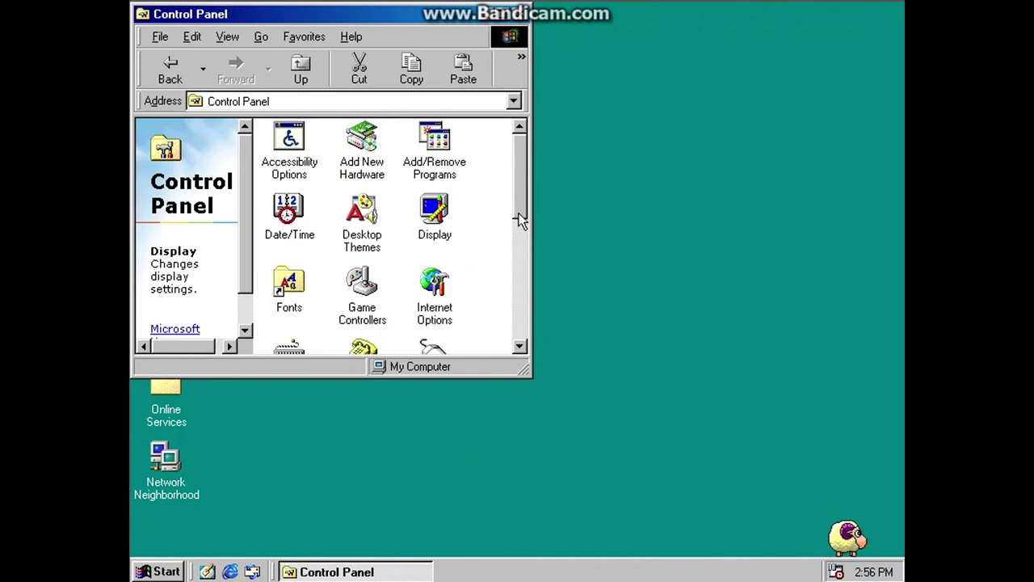
Step: Open the Sounds properties from the Control Panel and inspect the sound assigned to the Default sound event
left_click_drag(521, 218, 517, 362)
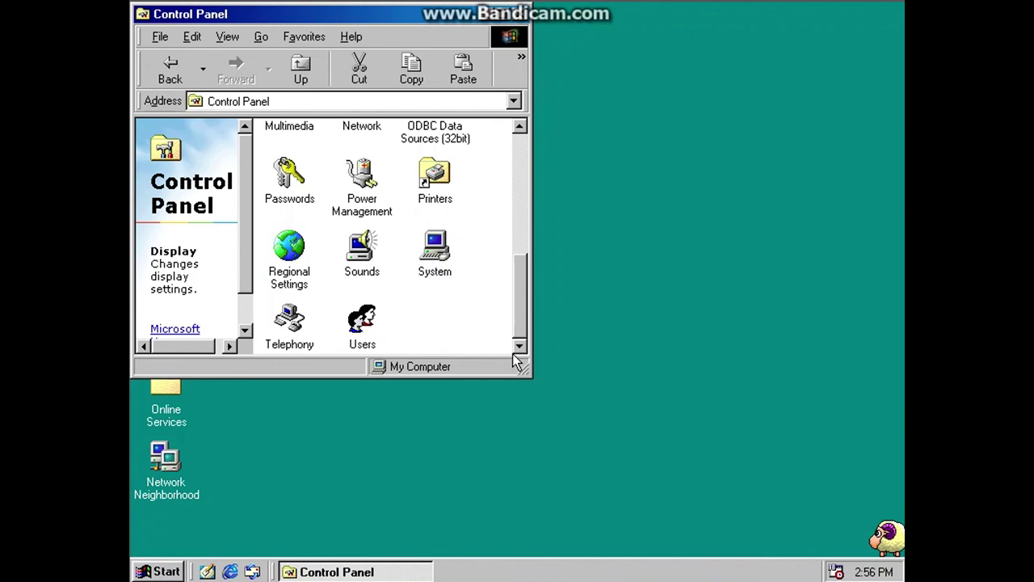
left_click(371, 257)
double_click(371, 257)
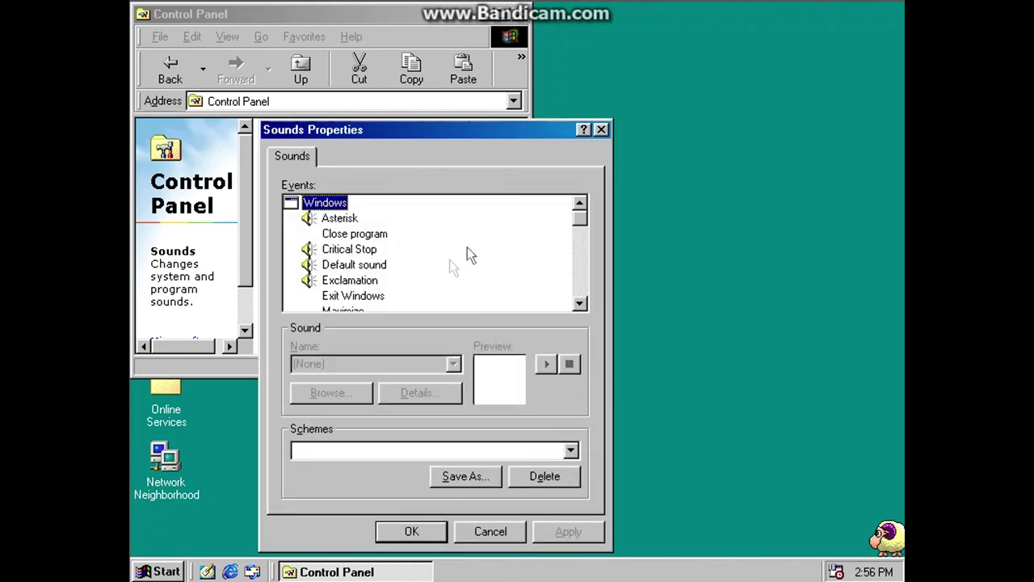
left_click(376, 265)
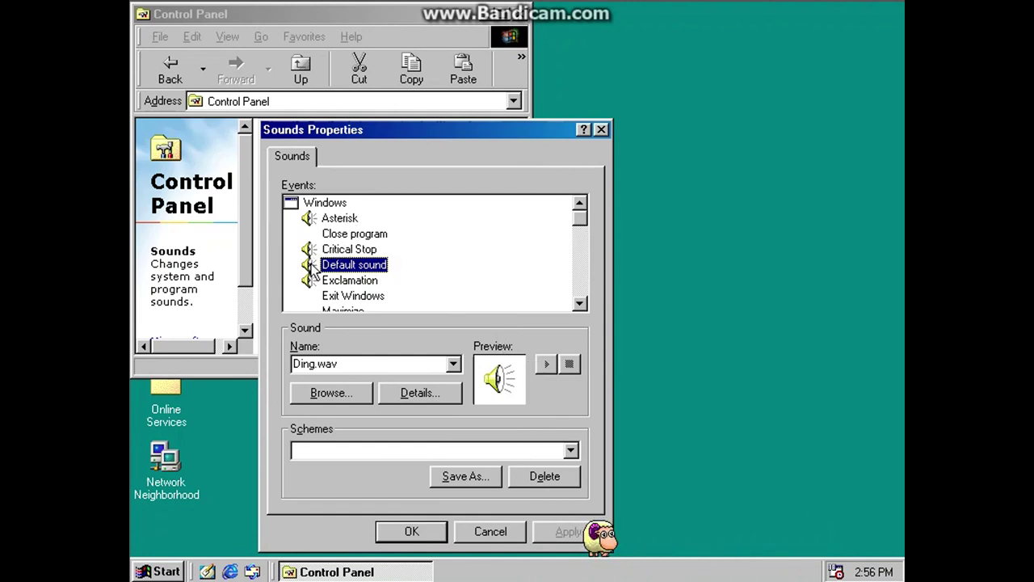
Step: Inspect the sound assigned to the Start Windows event and close the Sounds properties
left_click_drag(582, 232, 580, 260)
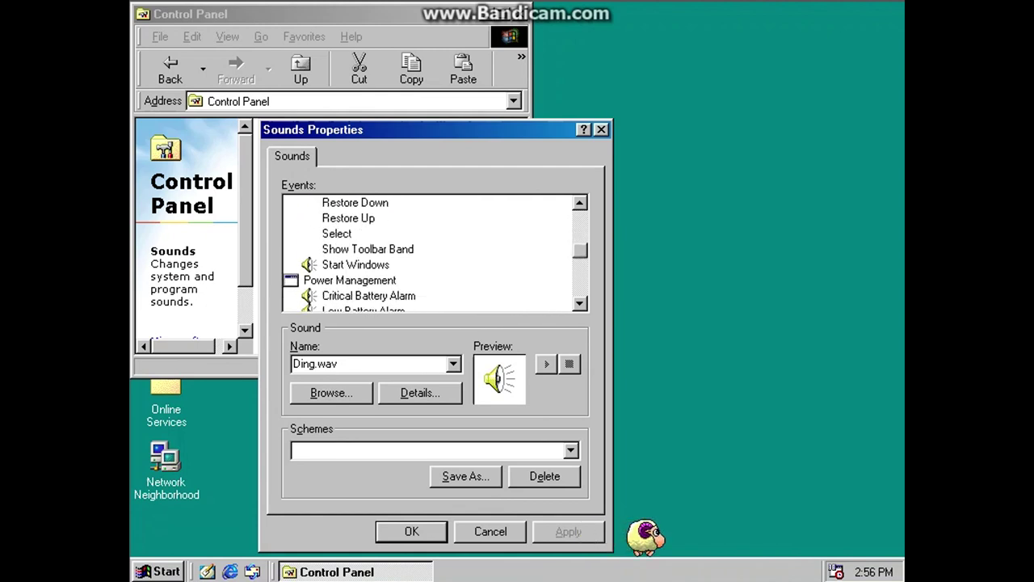
left_click(385, 267)
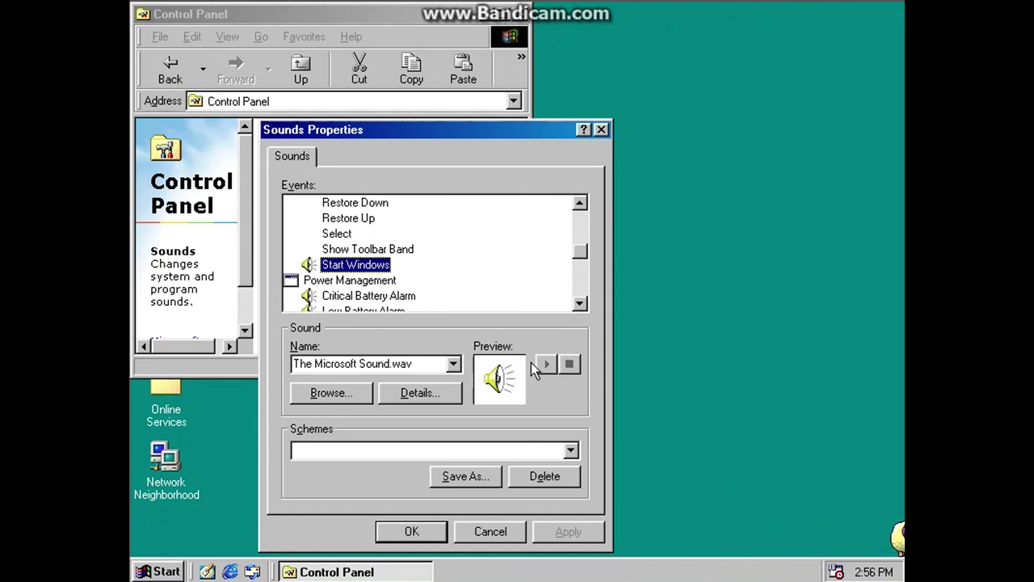
left_click(602, 130)
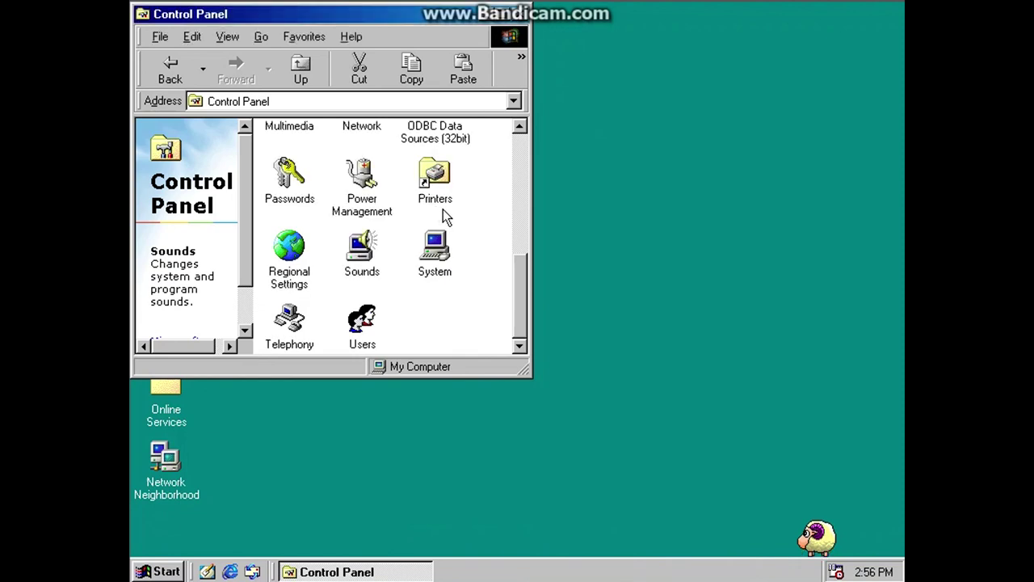
Step: View the general system information and the device list in the System properties, and close the dialog and the Control Panel
left_click_drag(520, 279, 511, 132)
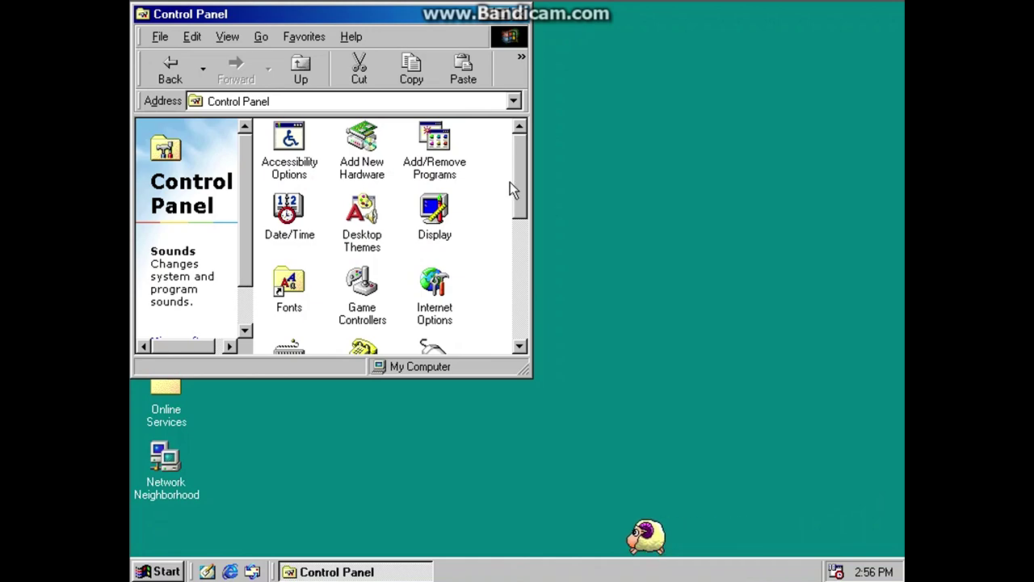
left_click_drag(520, 183, 519, 296)
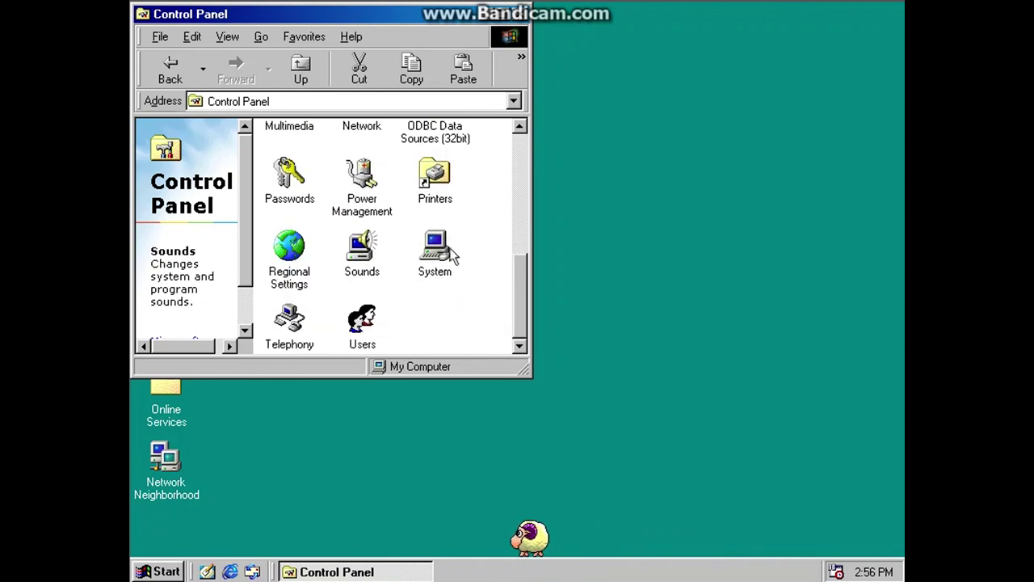
double_click(450, 255)
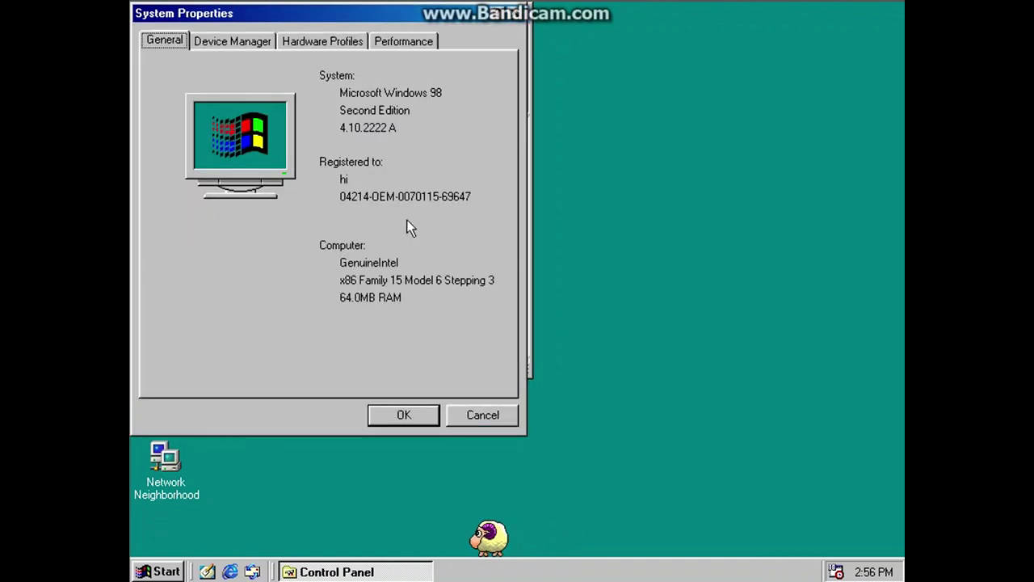
left_click(270, 46)
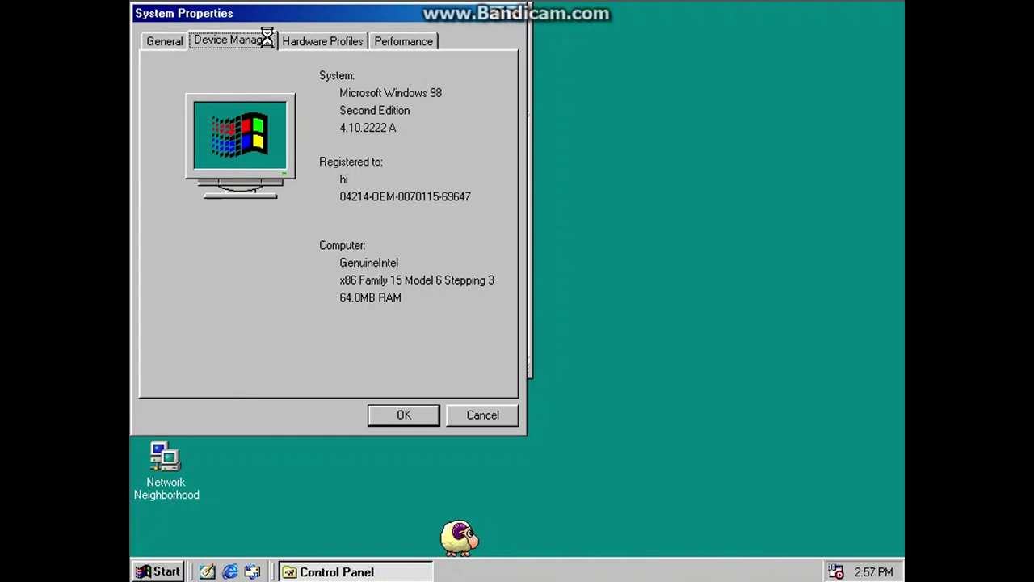
left_click(519, 13)
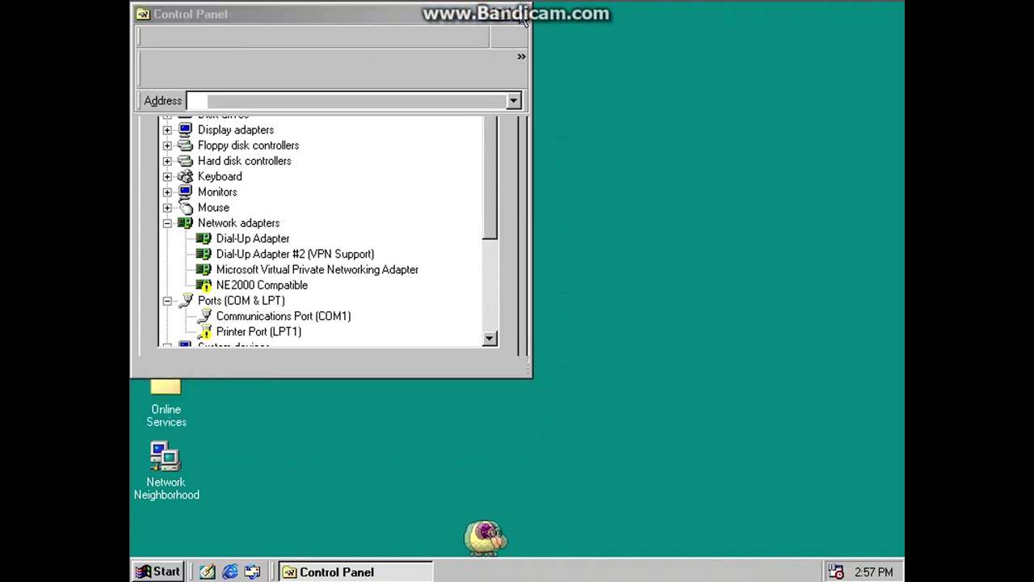
left_click(523, 15)
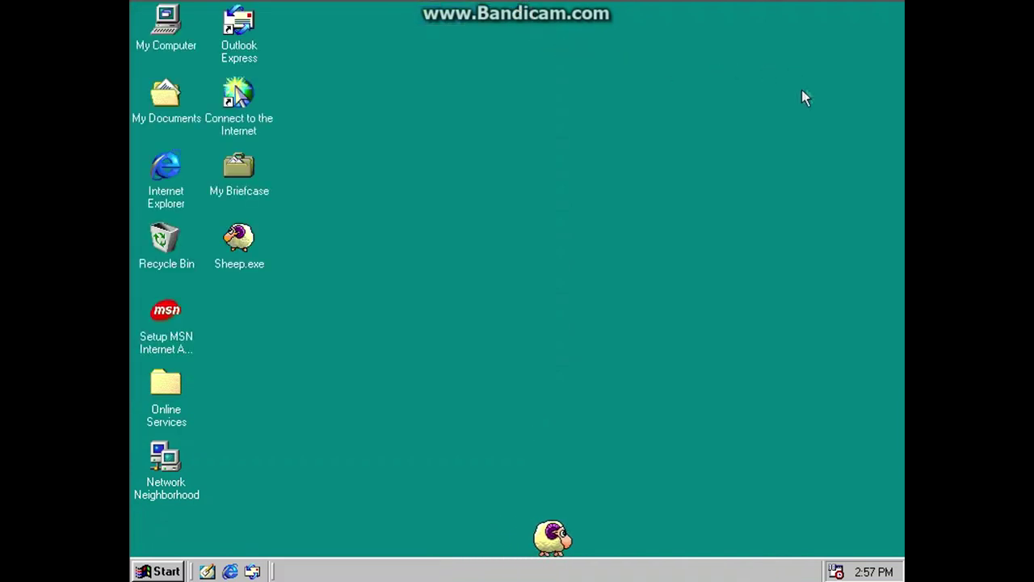